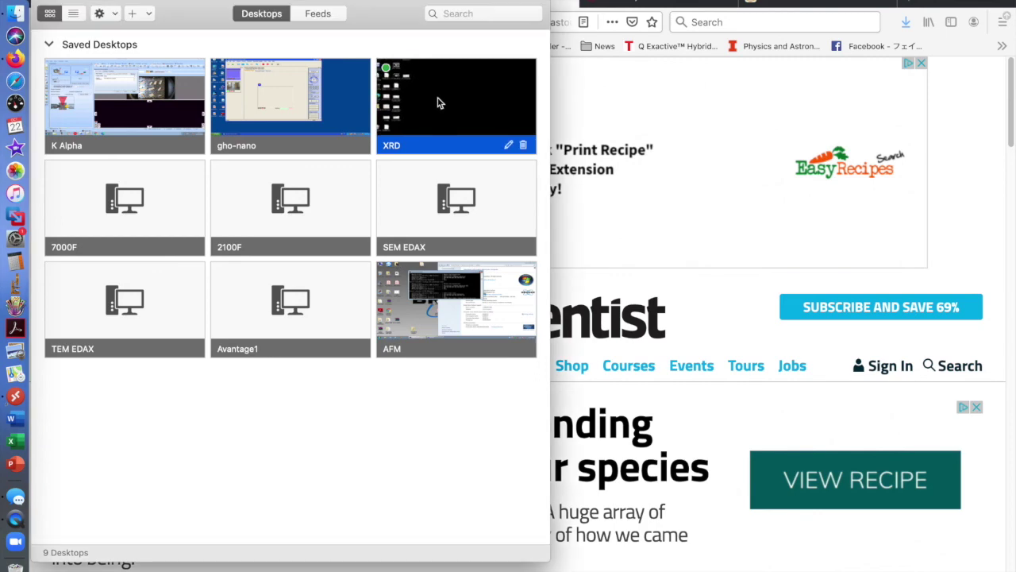
Step: Pick XRD from Remote Desktop's Window menu to show that session full screen
click(296, 0)
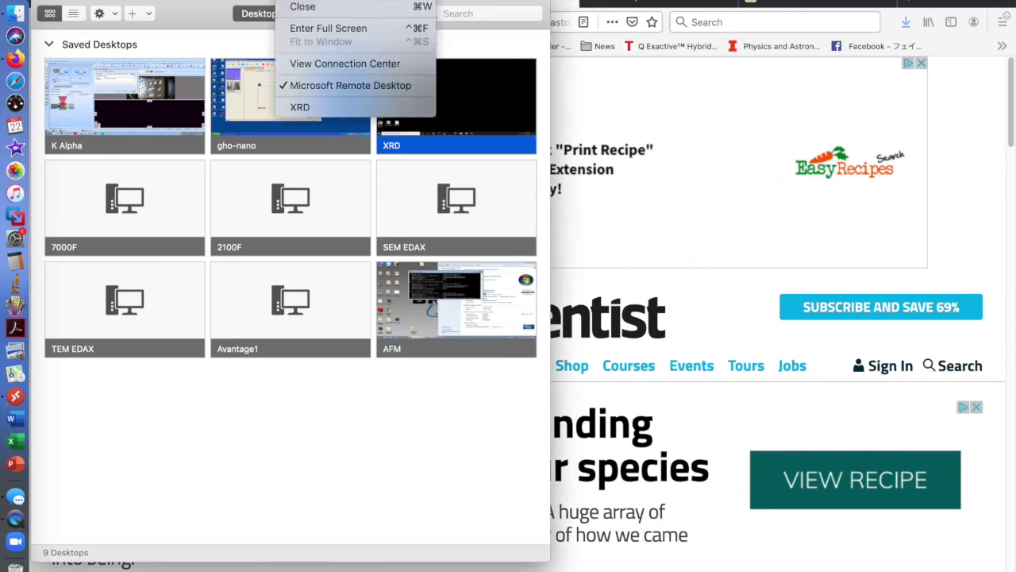
click(326, 107)
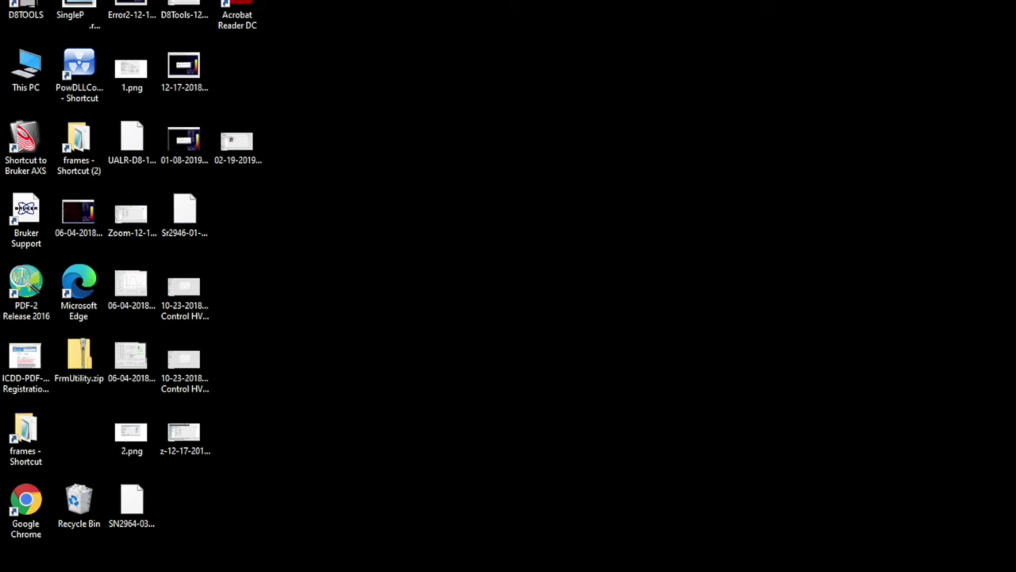
Step: Browse File Explorer to C:\frames\2020\Watanabe_2020_XRD
key(super+e)
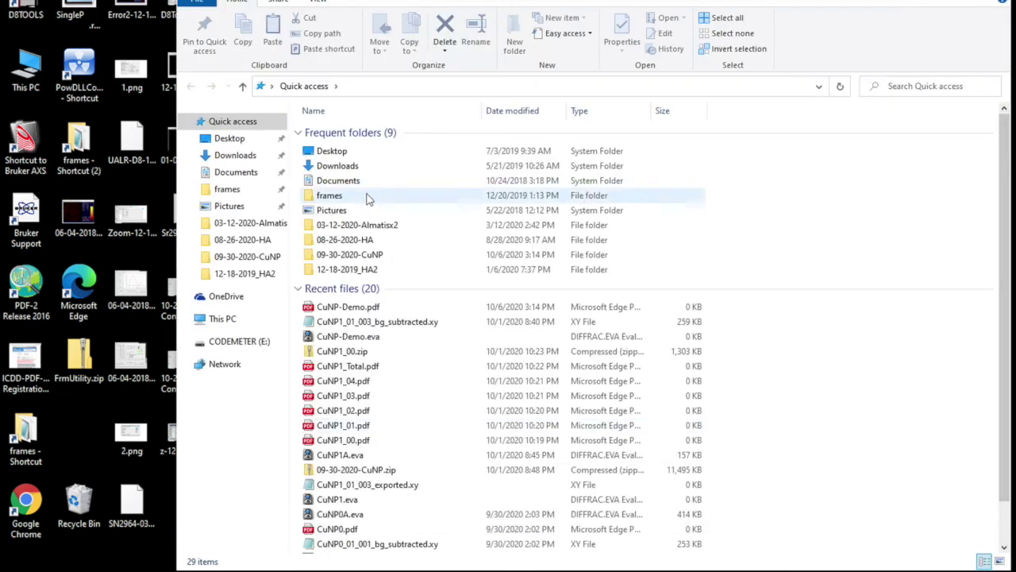
click(240, 193)
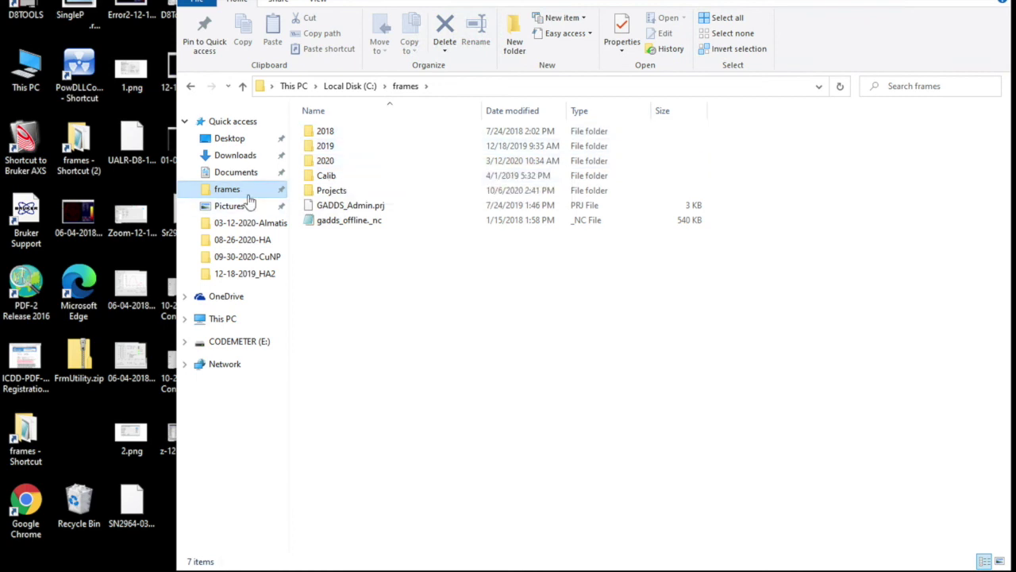
double_click(328, 163)
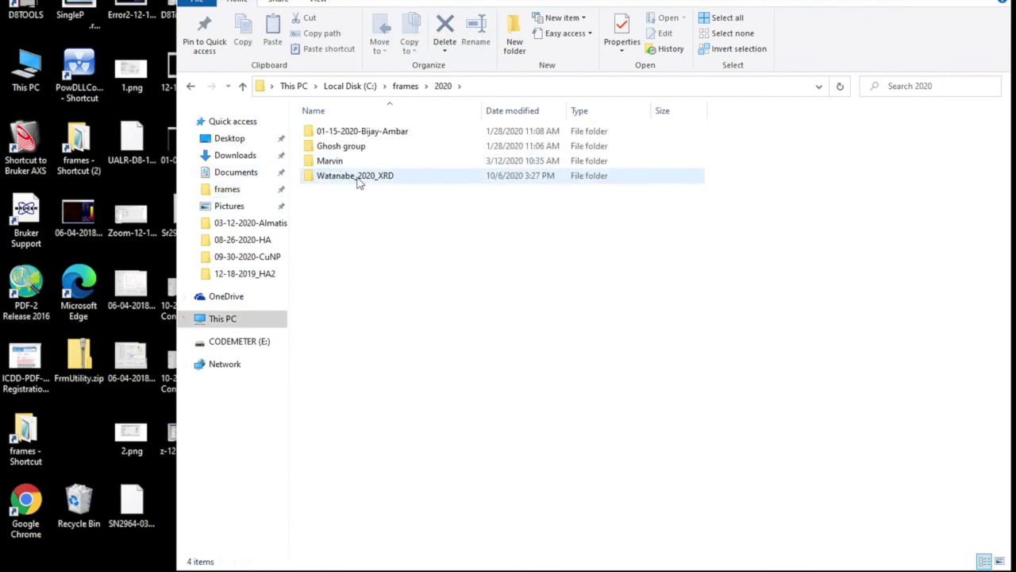
double_click(357, 178)
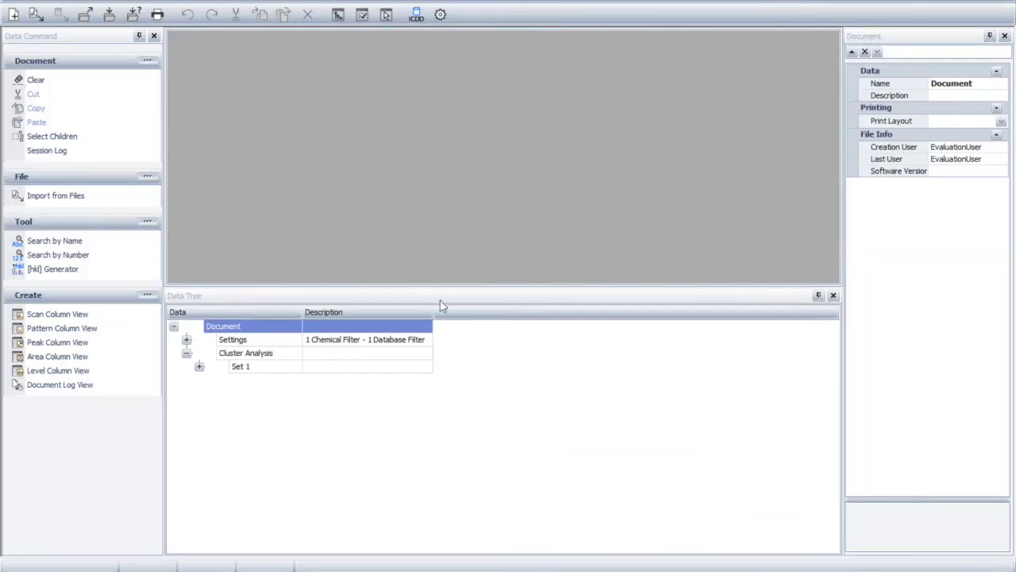
Step: Import CuNP1_01_001 through CuNP1_01_003.gfrm via File > Import, with the files sorted by date
click(16, 3)
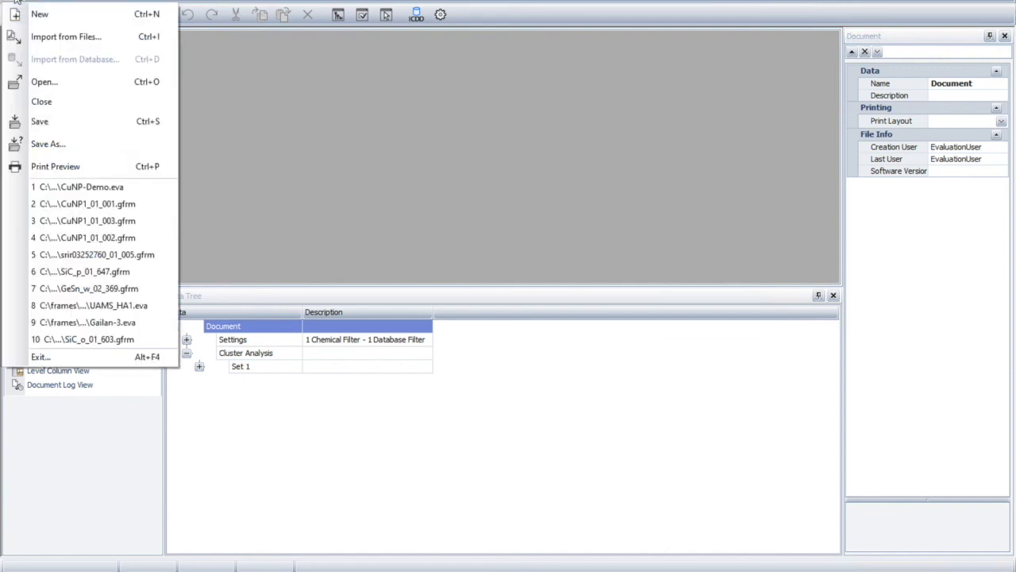
click(39, 42)
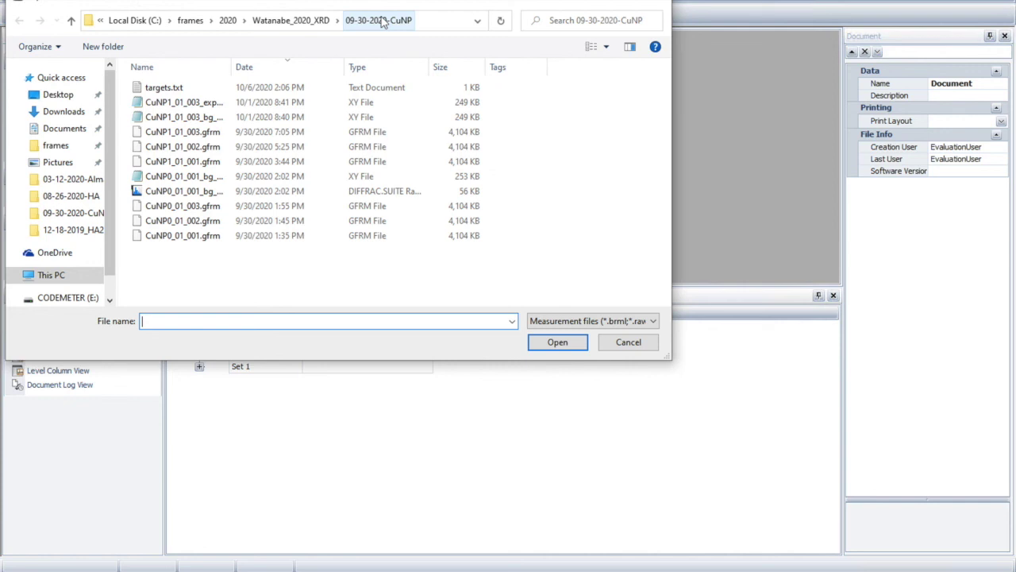
click(290, 71)
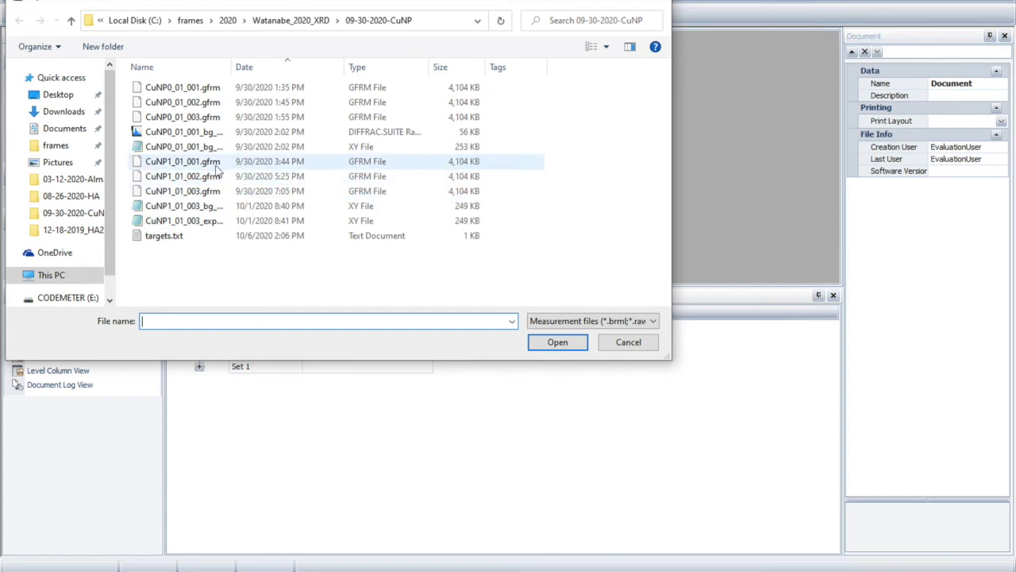
click(190, 163)
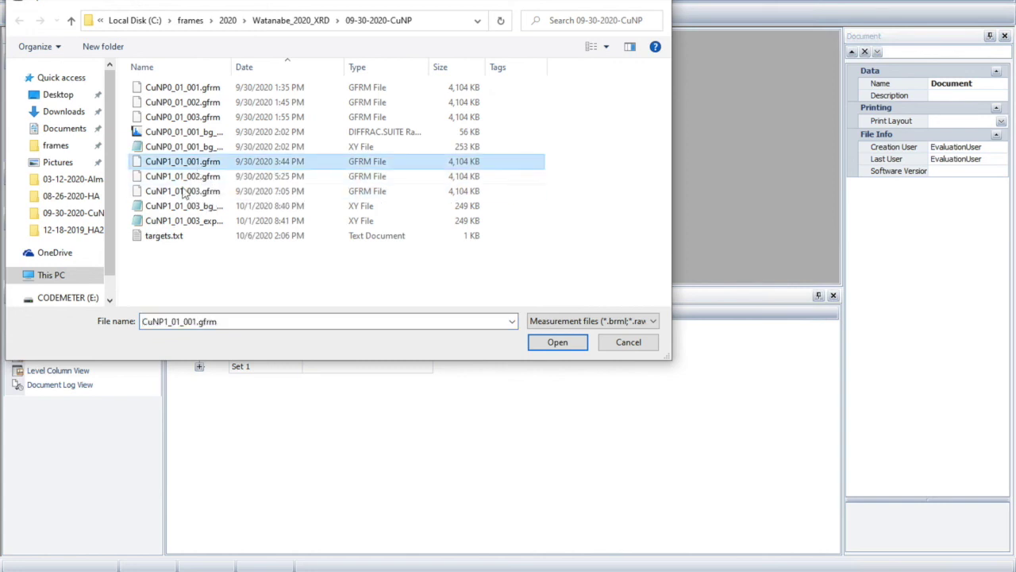
shift+click(181, 193)
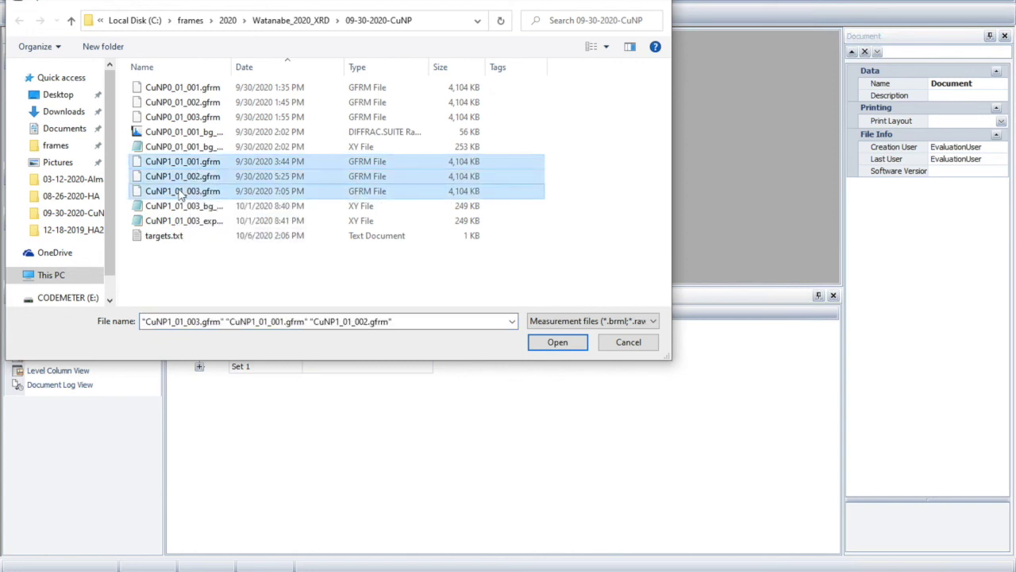
click(549, 344)
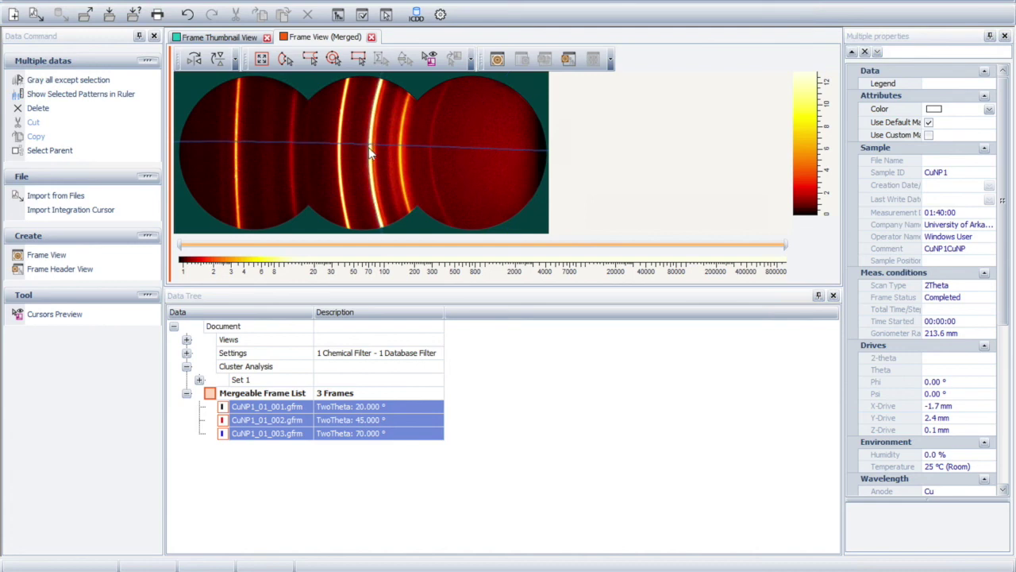
Step: Read 2θ and intensity values at several points across the merged frame's diffraction rings
mouse_move(369, 153)
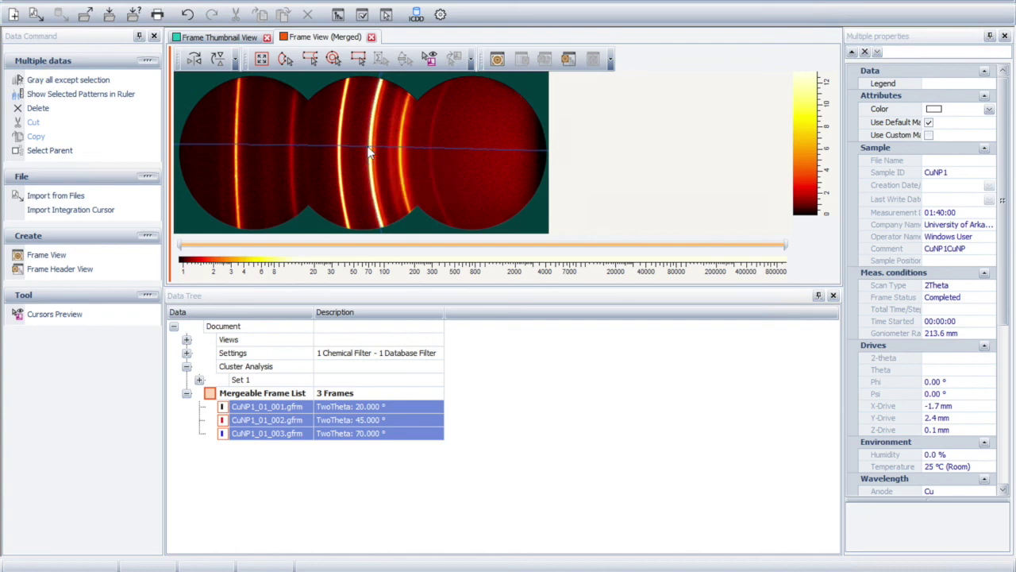
mouse_move(256, 153)
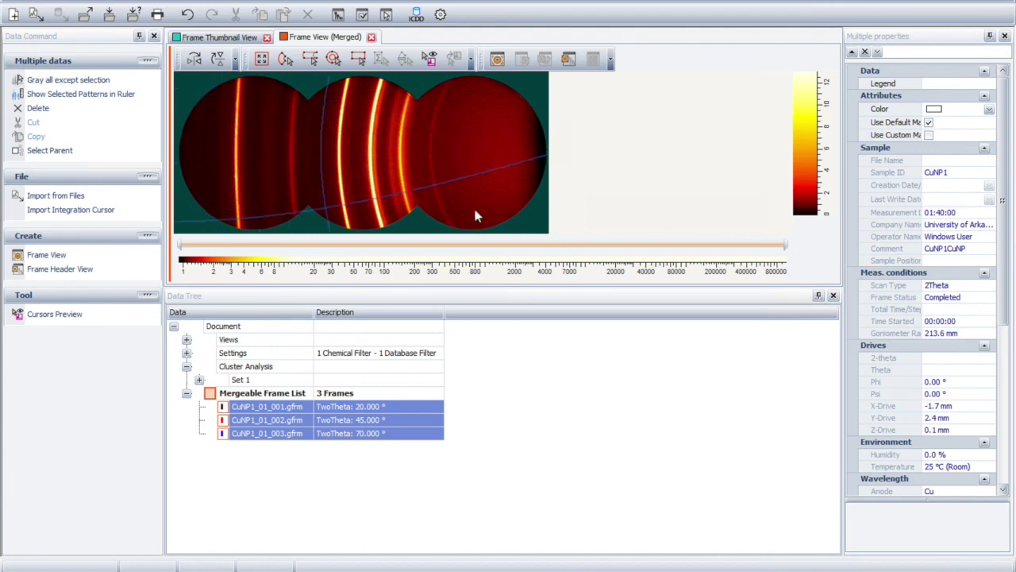
mouse_move(502, 166)
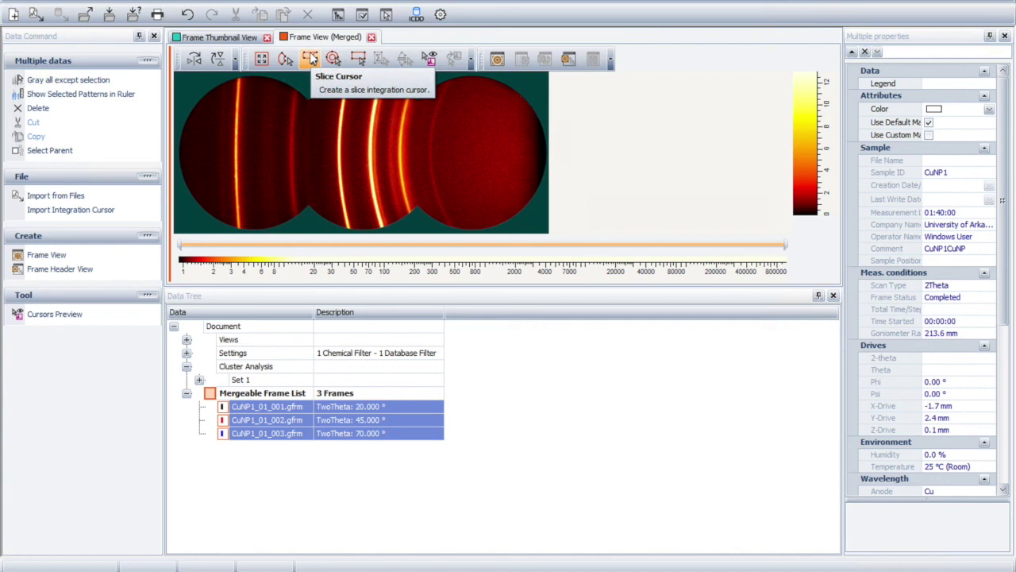
Step: Draw Slice Cursor #1 across the frames, 14.280°–82.702° 2θ, gamma 218.04–281.29°
click(309, 60)
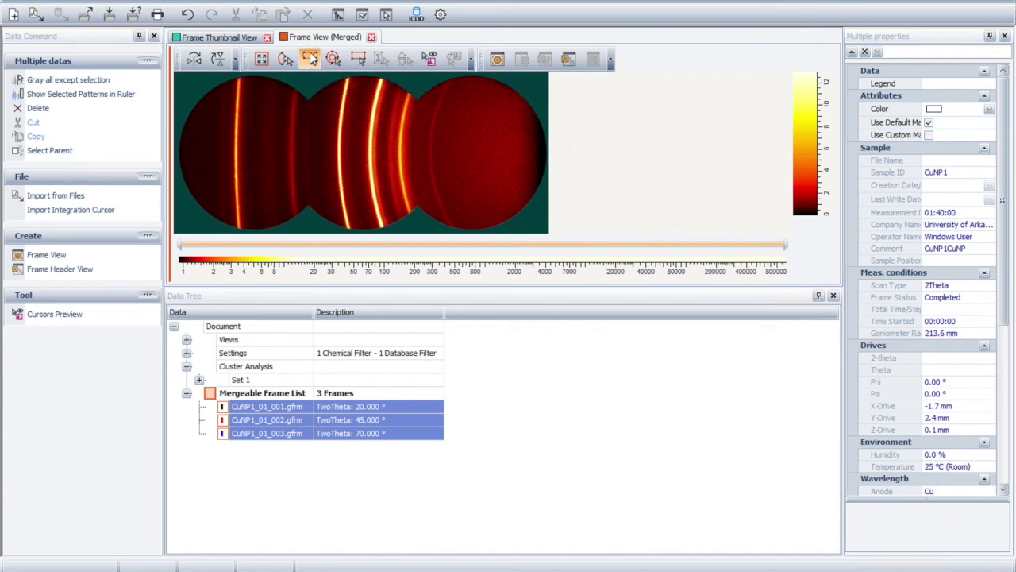
click(198, 99)
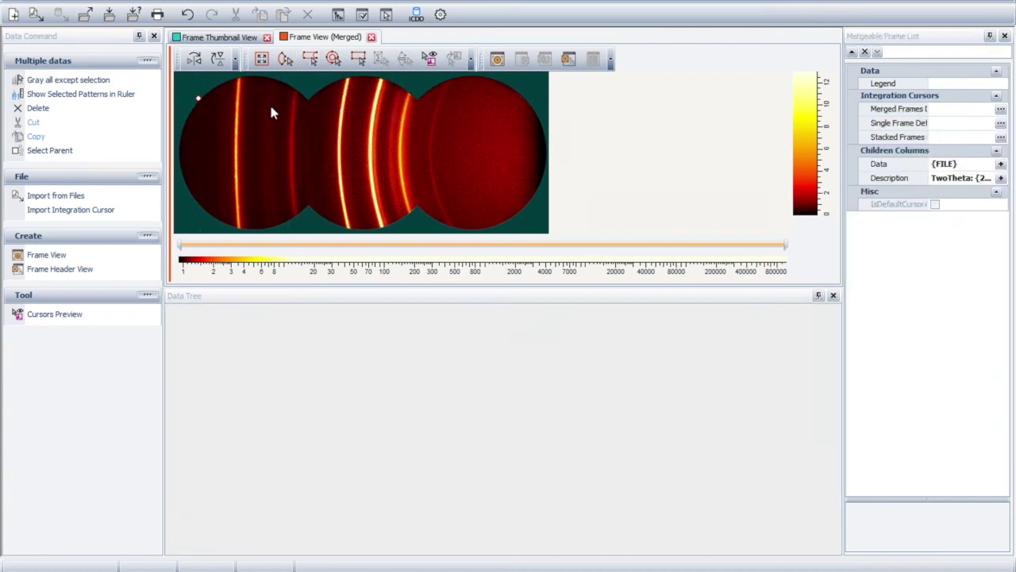
click(492, 151)
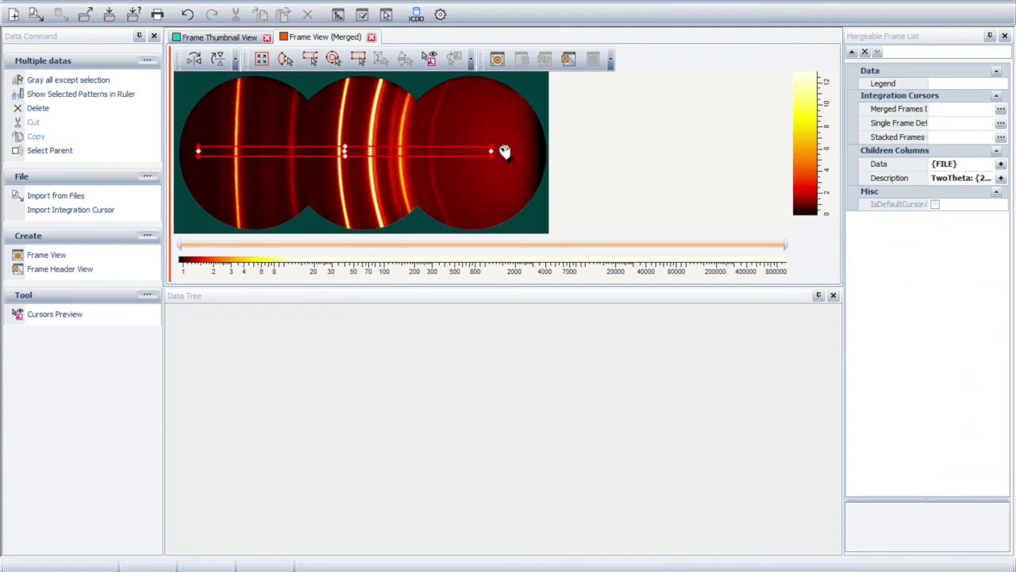
click(518, 100)
mouse_move(520, 99)
mouse_down()
mouse_move(520, 129)
mouse_move(532, 140)
mouse_move(524, 105)
mouse_up()
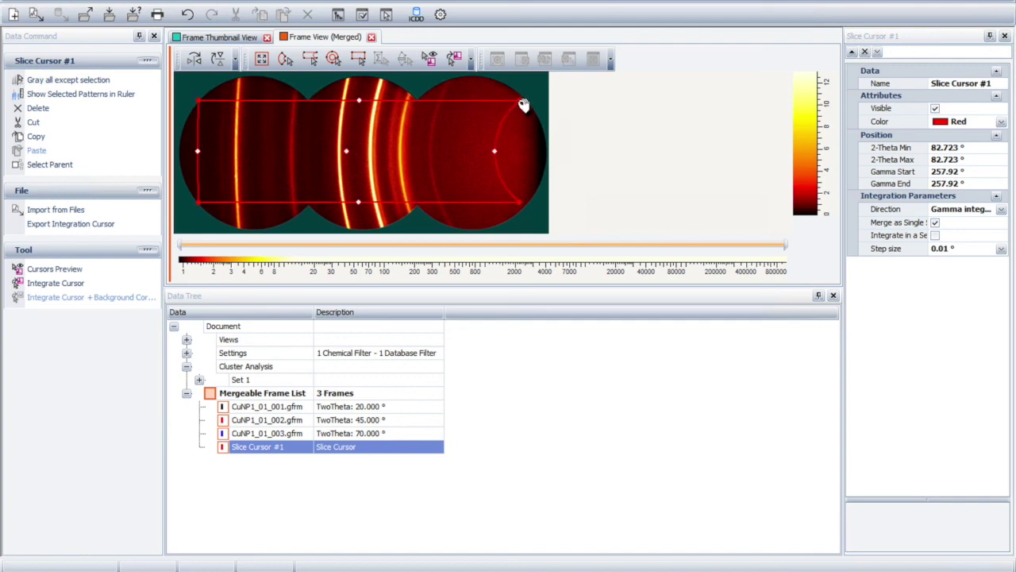
drag(523, 106, 524, 107)
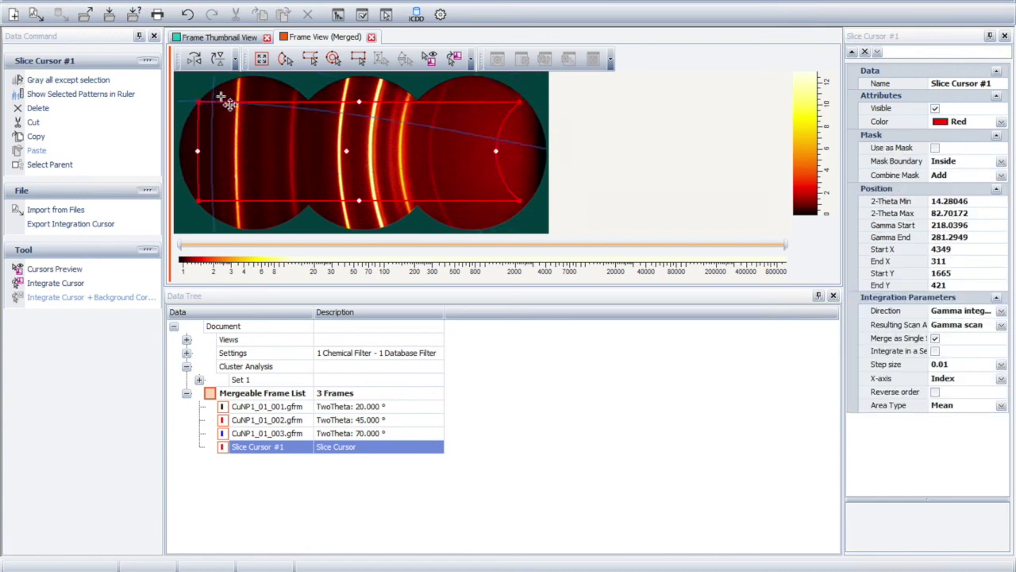
click(359, 102)
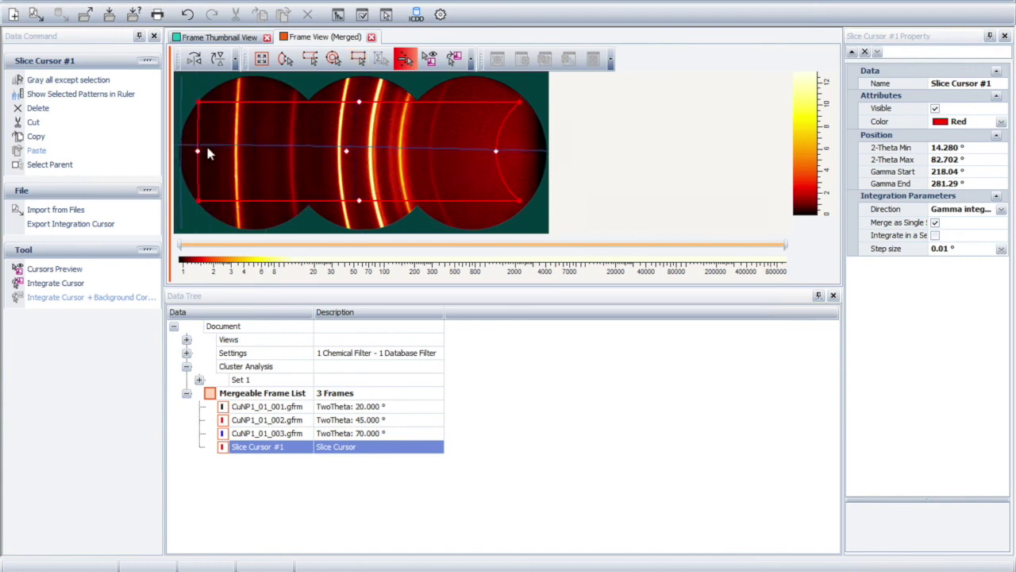
Step: Preview the slice profile, then integrate it into scan CuNP1_01_001.gfrm #1 (14.280–82.690°)
click(429, 60)
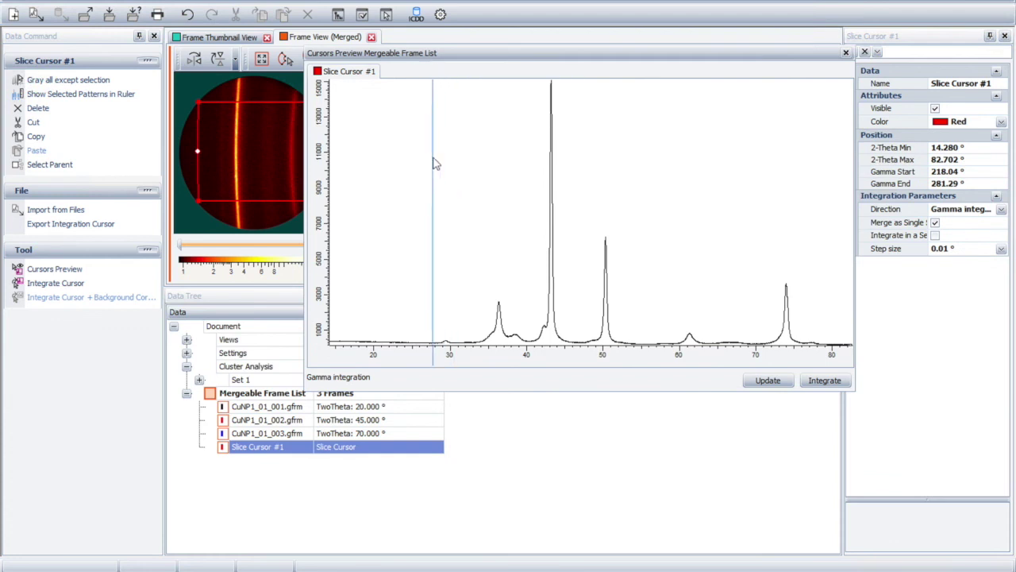
click(826, 380)
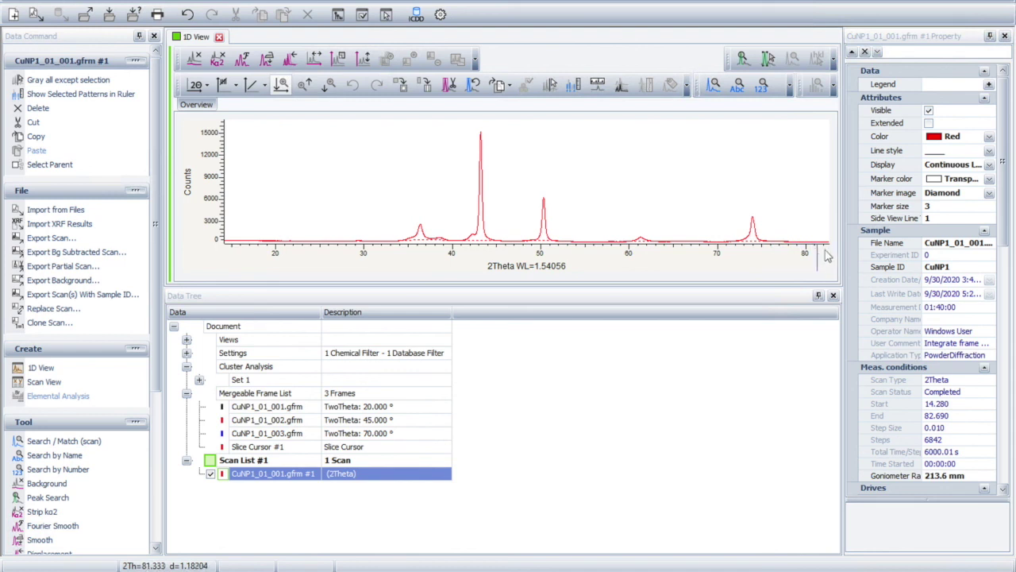
Step: Change the scan colour from red to black and close the Property panel
click(989, 138)
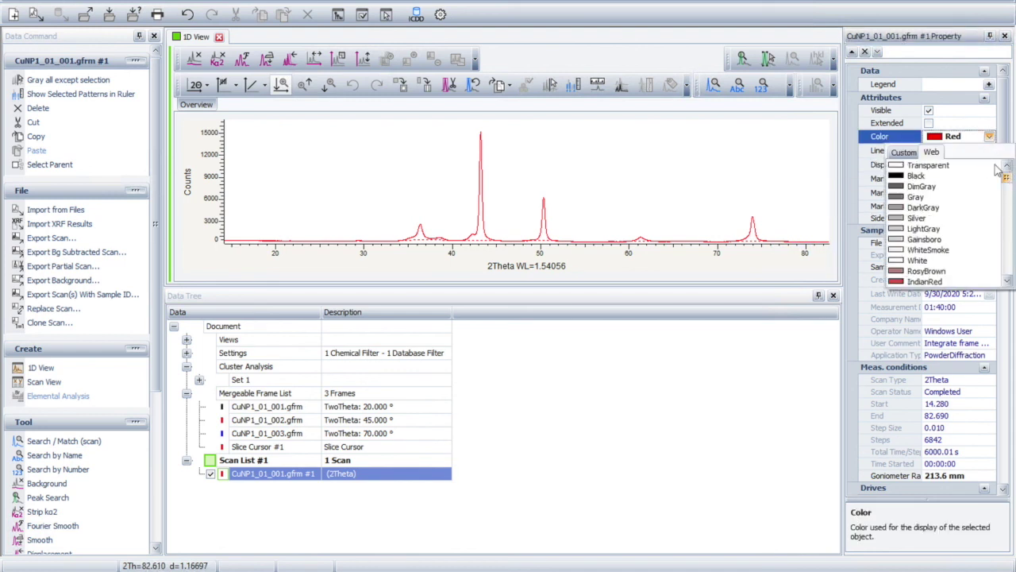
click(937, 177)
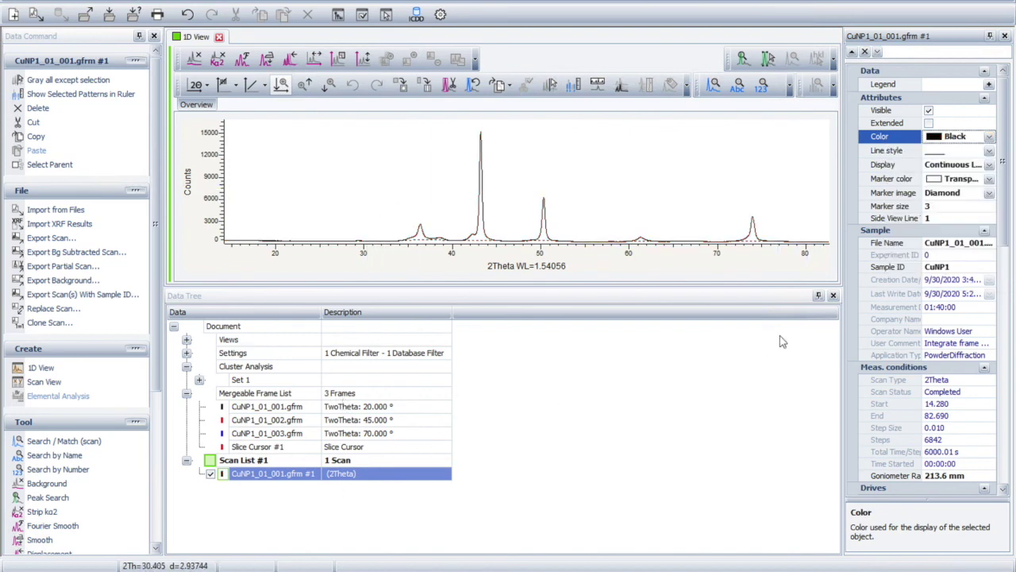
click(1006, 37)
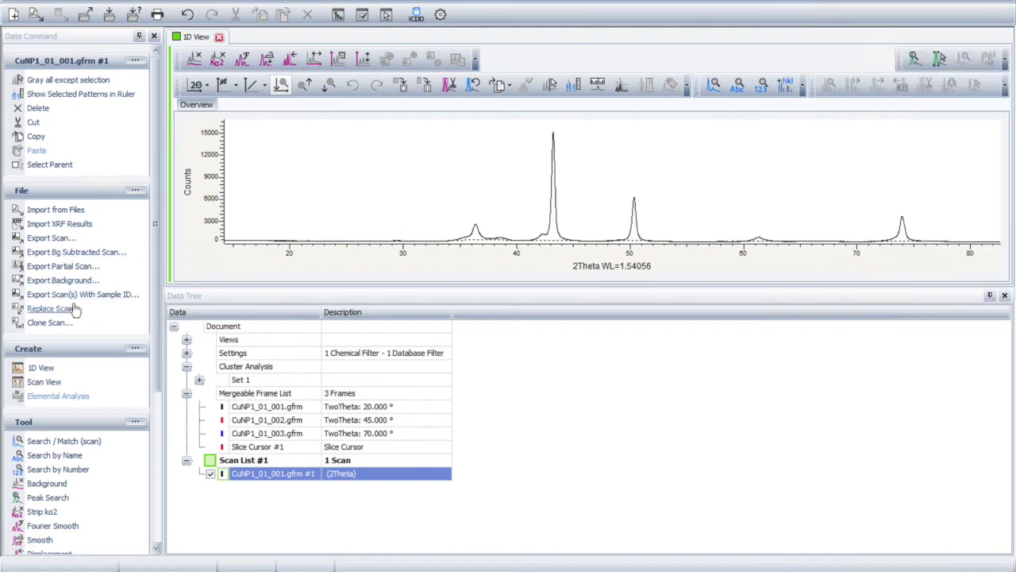
Step: Set the Background tool display to 'Background subtracted' (curvature 1.000, threshold 0.669), then close it
click(48, 484)
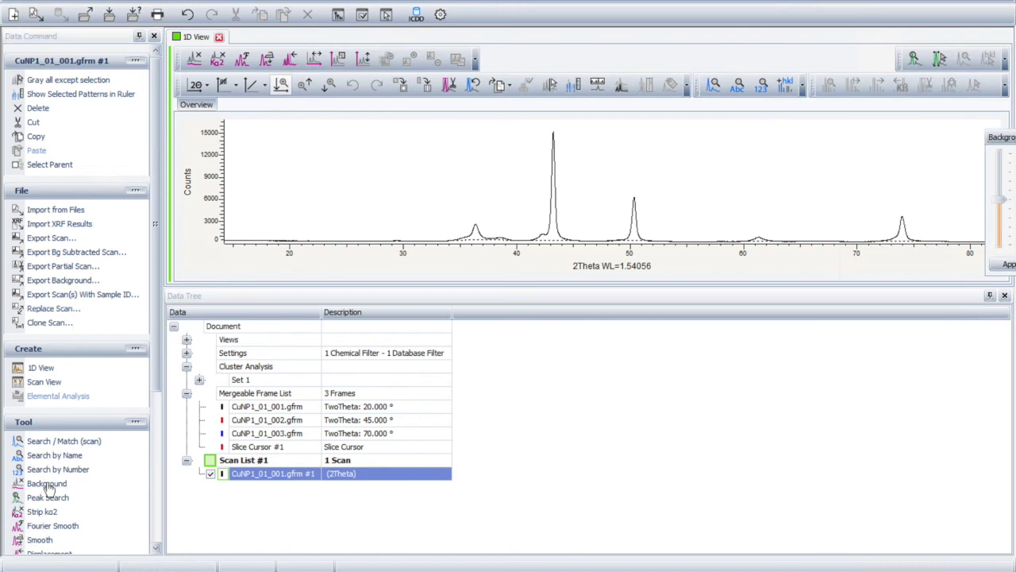
drag(999, 138, 818, 280)
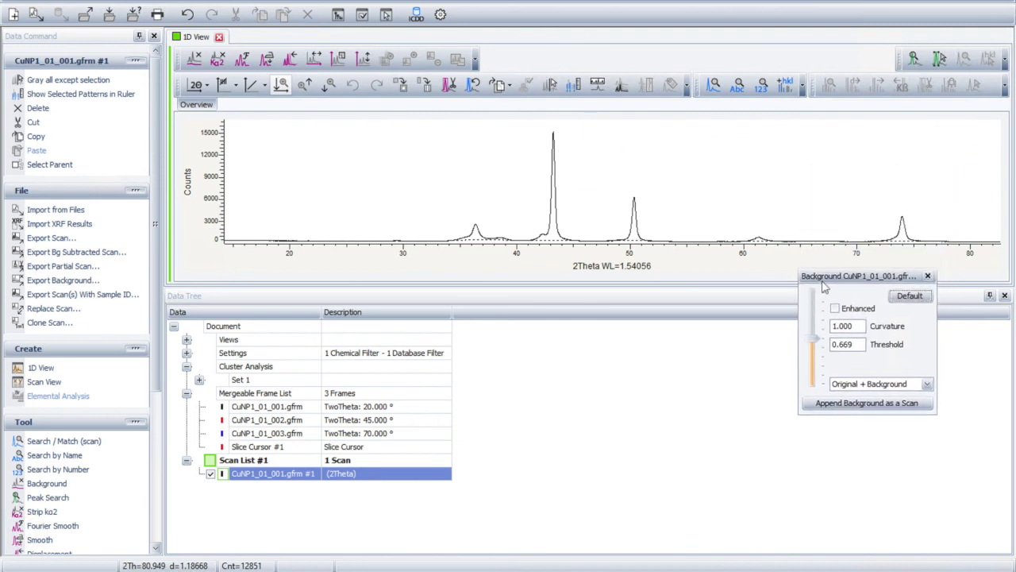
click(867, 385)
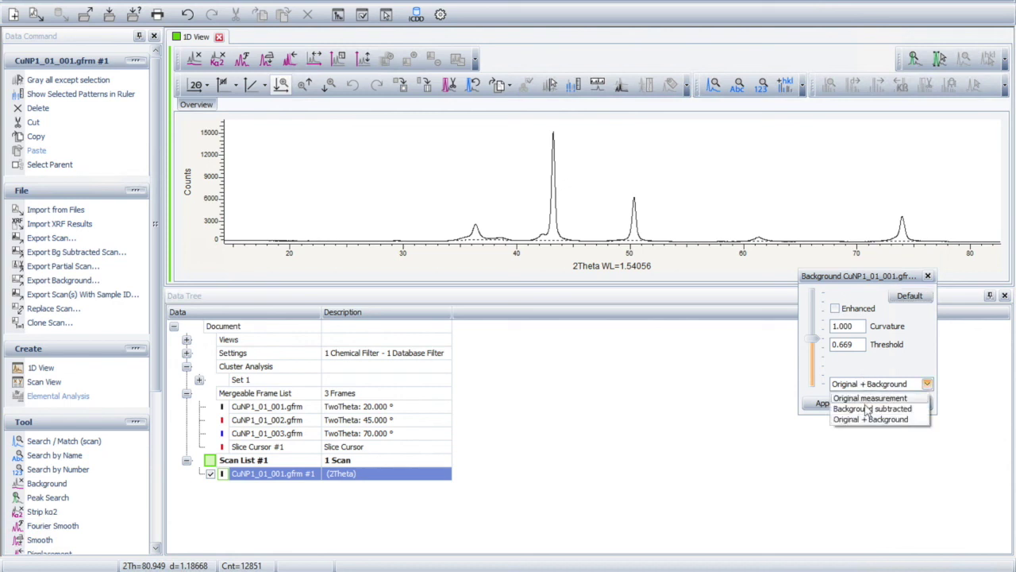
click(868, 409)
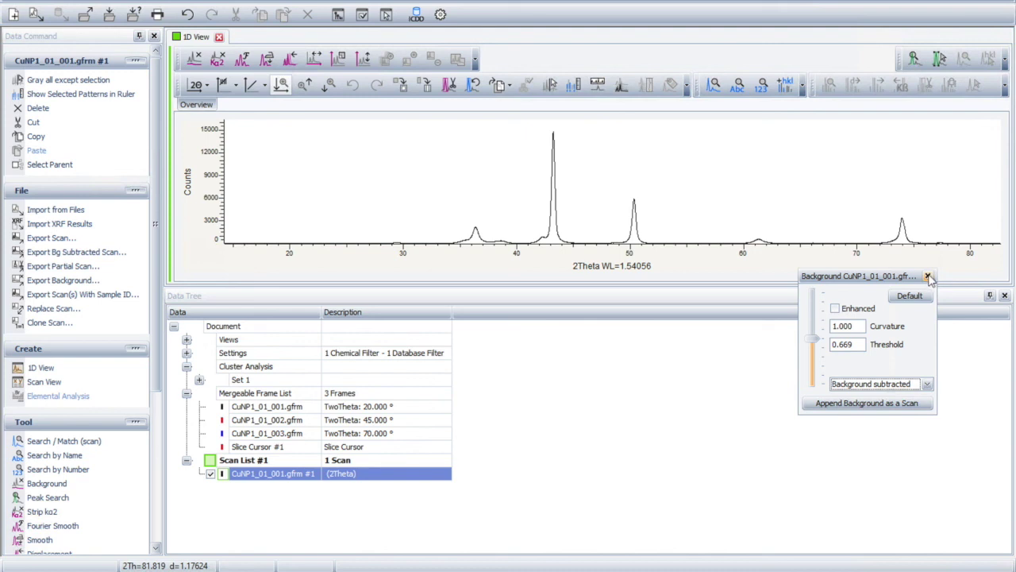
click(929, 277)
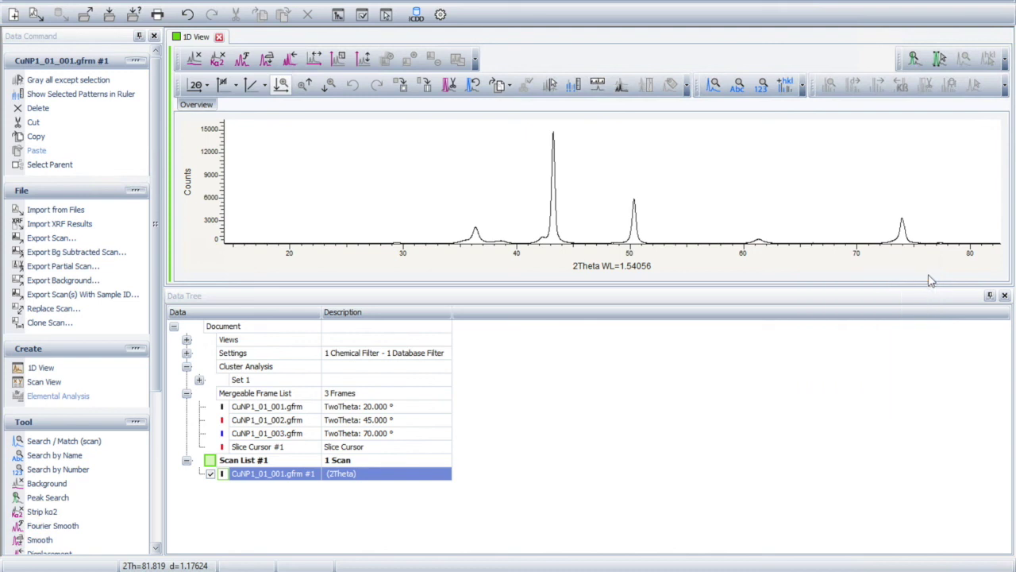
Step: Start Search/Match for CuNP1_01_001.gfrm #1 and go to its Chemical Filter
click(714, 88)
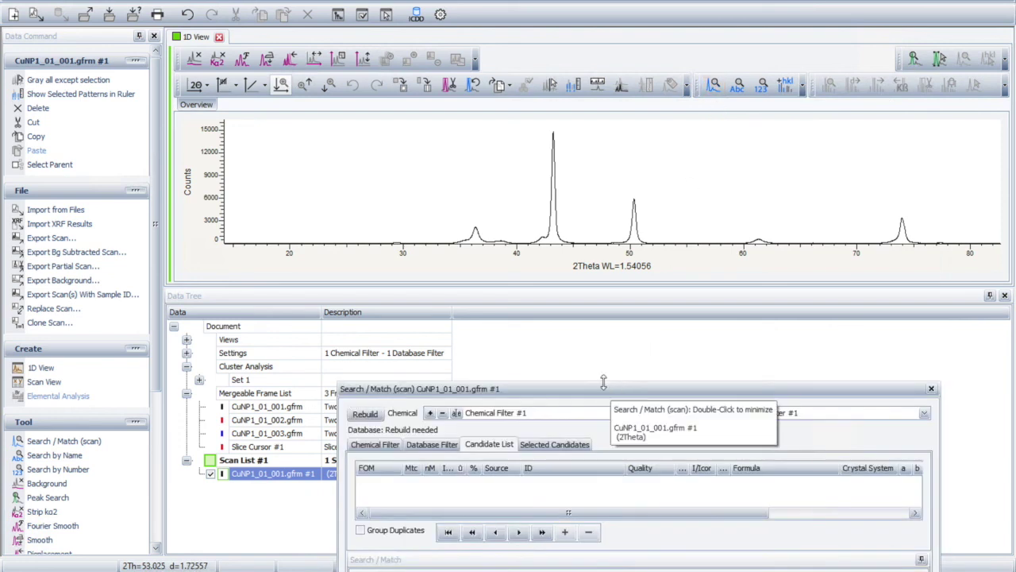
drag(603, 396, 649, 263)
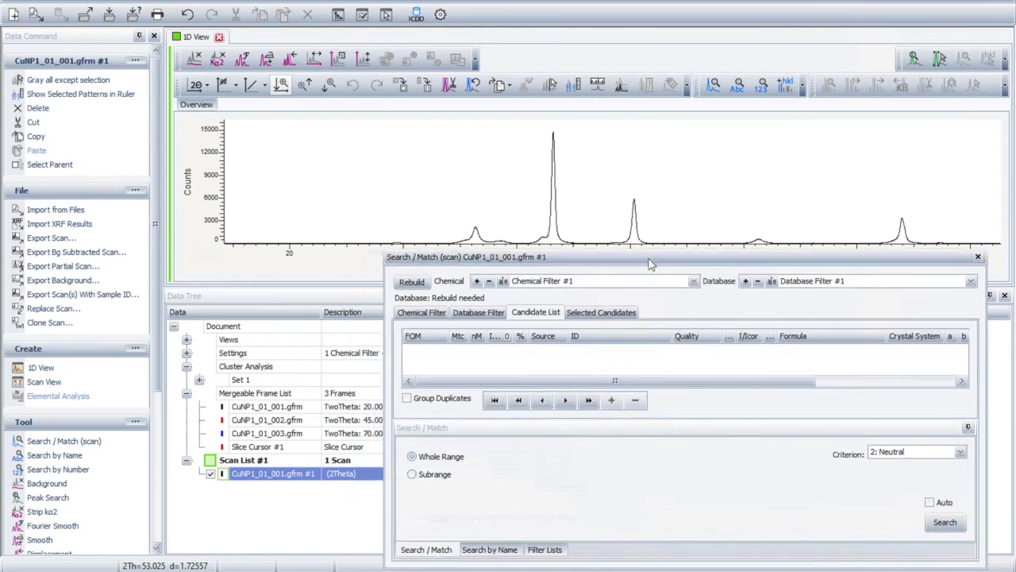
click(421, 313)
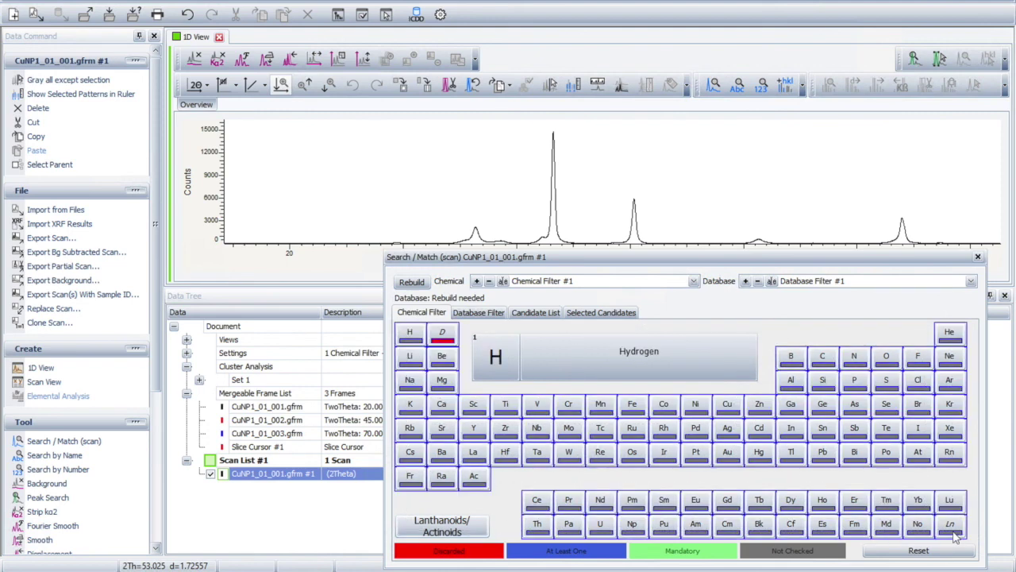
Step: Mark all elements Discarded, then set Cu, O, C and H back to Not Checked
right_click(951, 505)
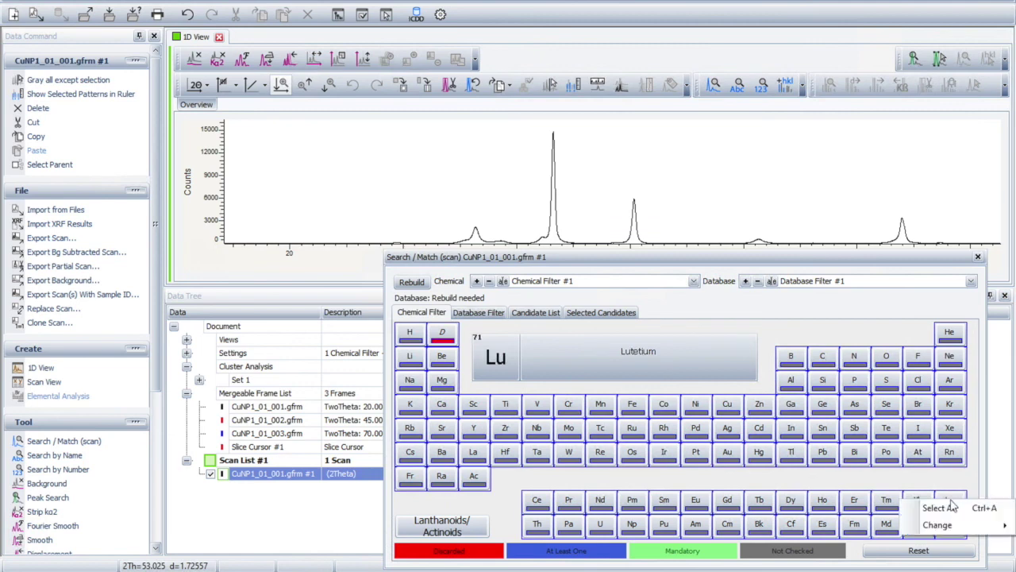
mouse_move(955, 530)
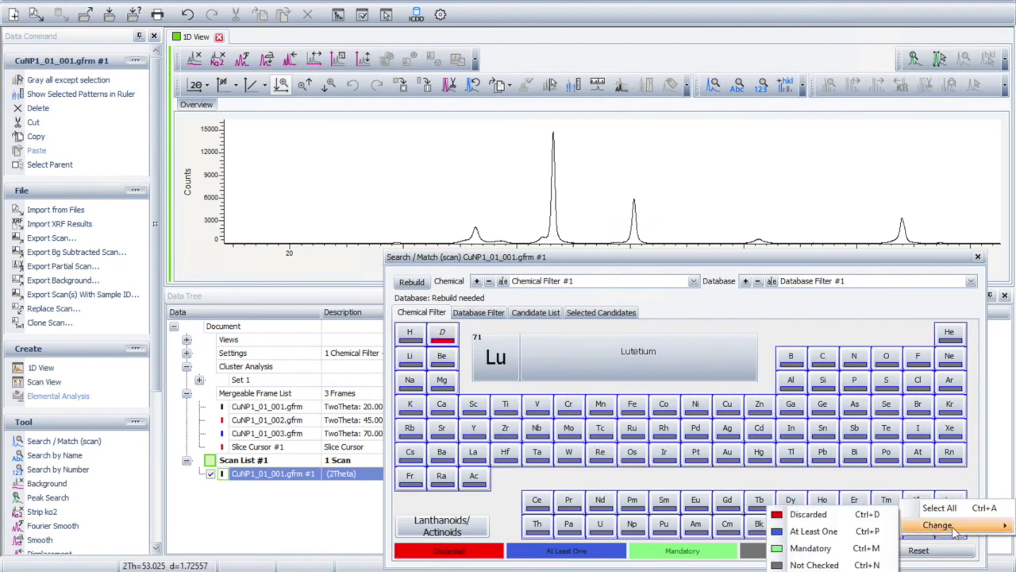
click(834, 517)
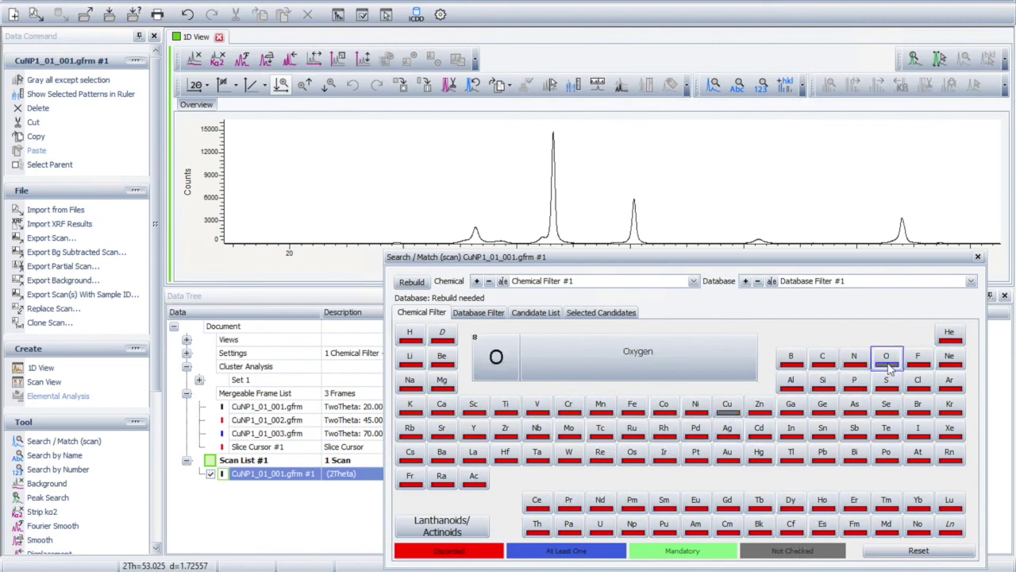
click(888, 362)
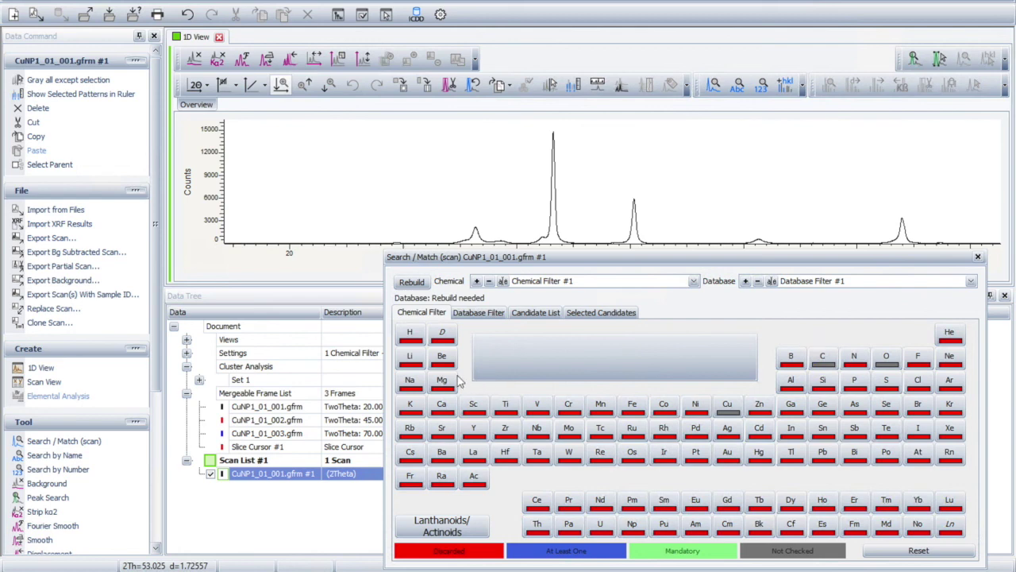
click(411, 341)
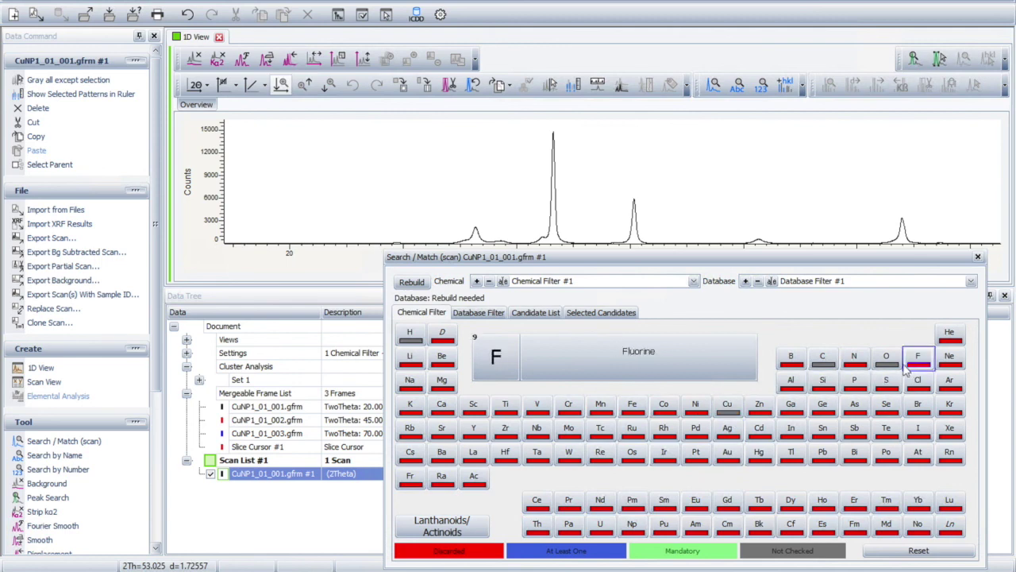
Step: Swap Crystallography Open Database for PDF-2 Release 2016 RDB in the database filter
click(477, 314)
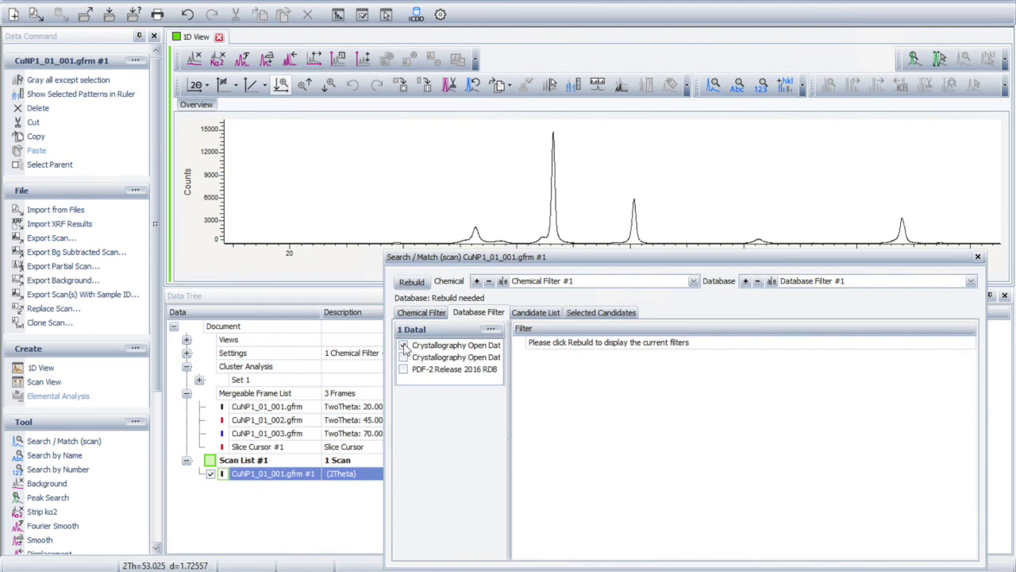
click(404, 347)
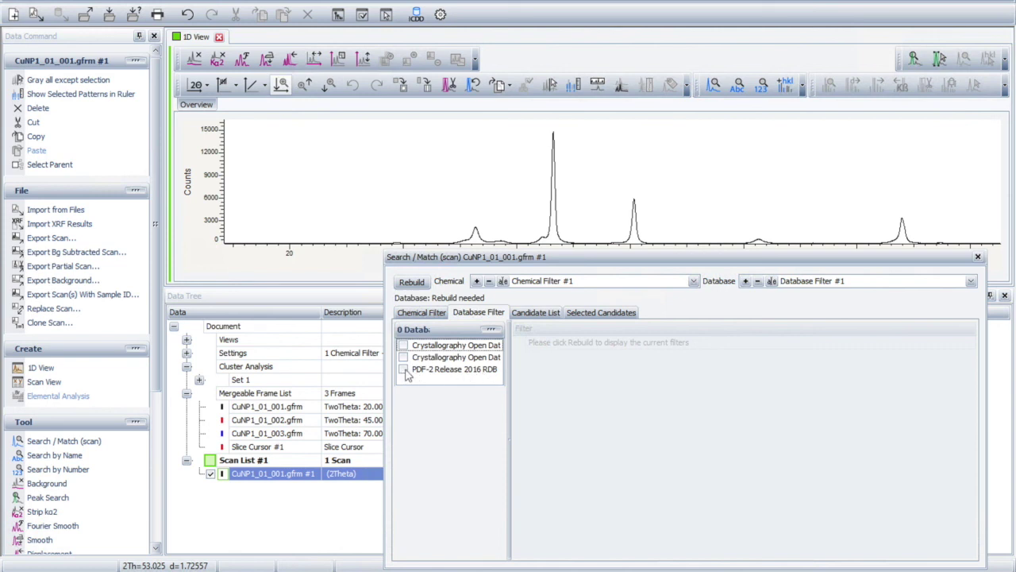
click(404, 370)
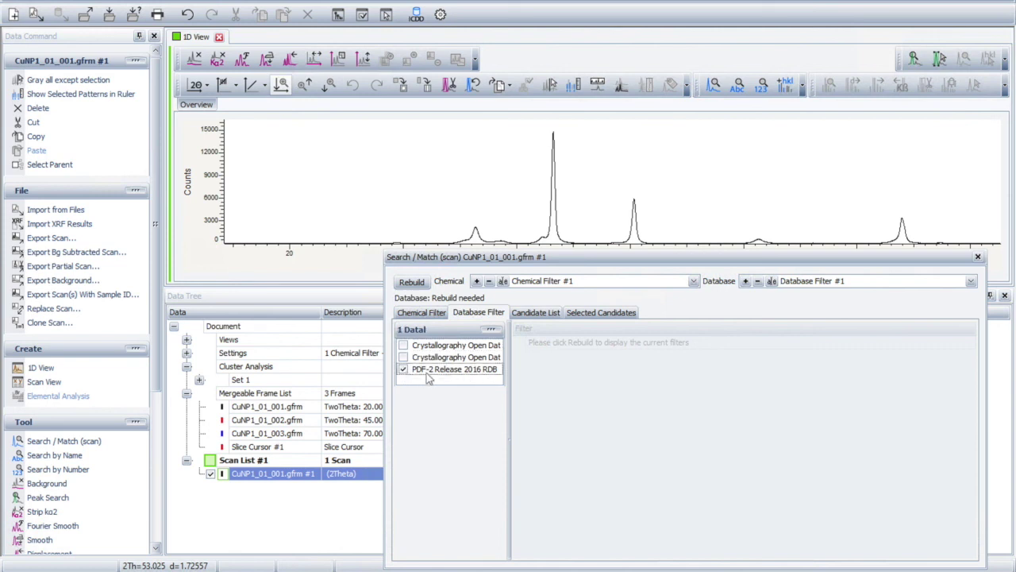
click(543, 316)
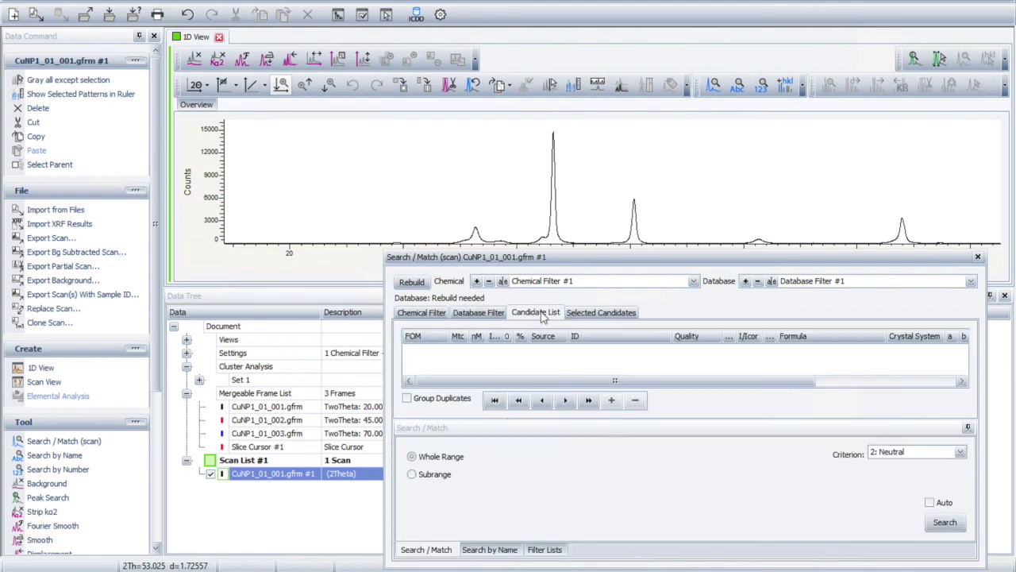
Step: Run the search against the scan and add Cu candidate PDF 00-004-0836 (Copper, syn)
click(945, 524)
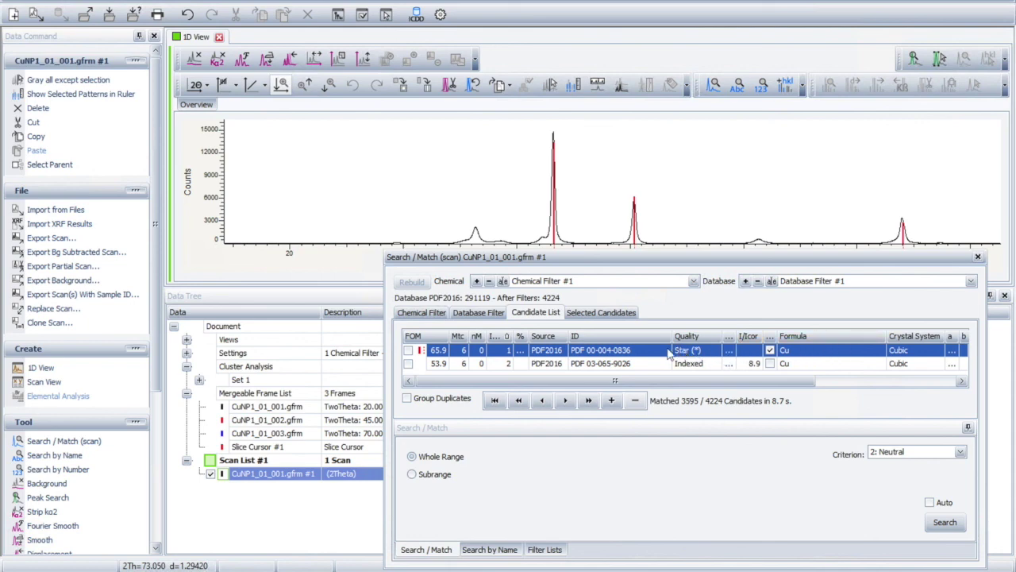
key(Down)
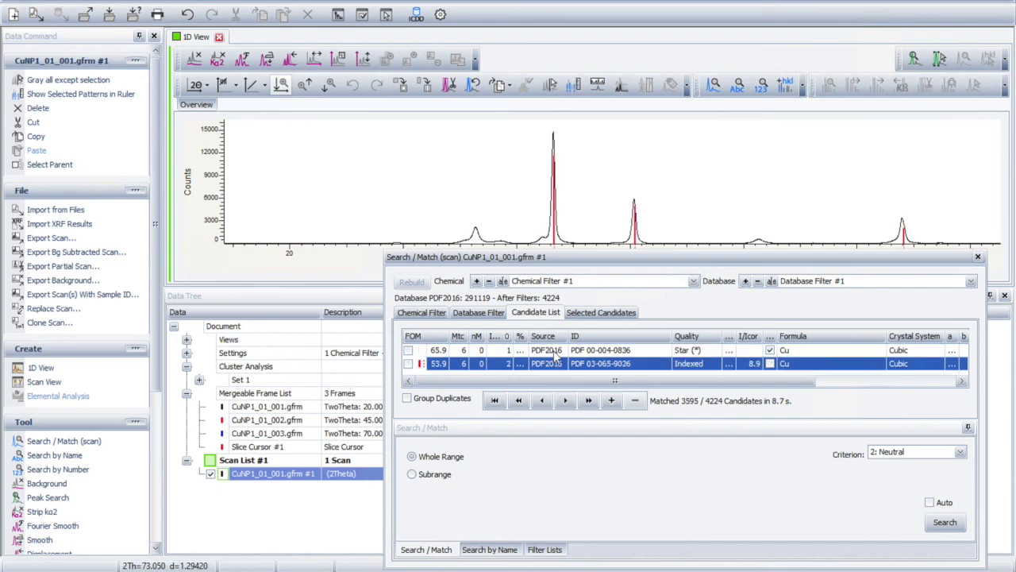
key(Up)
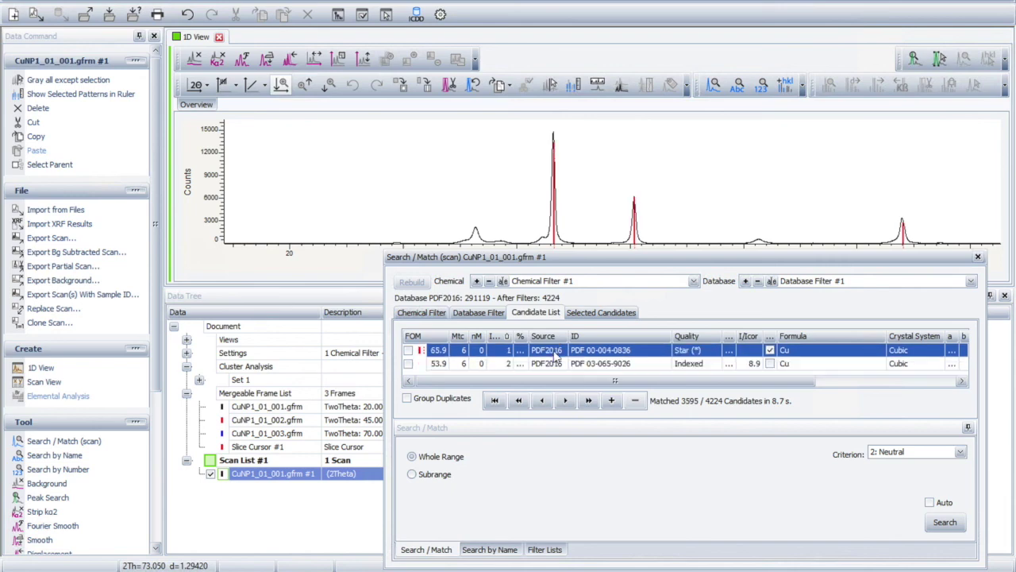
click(409, 351)
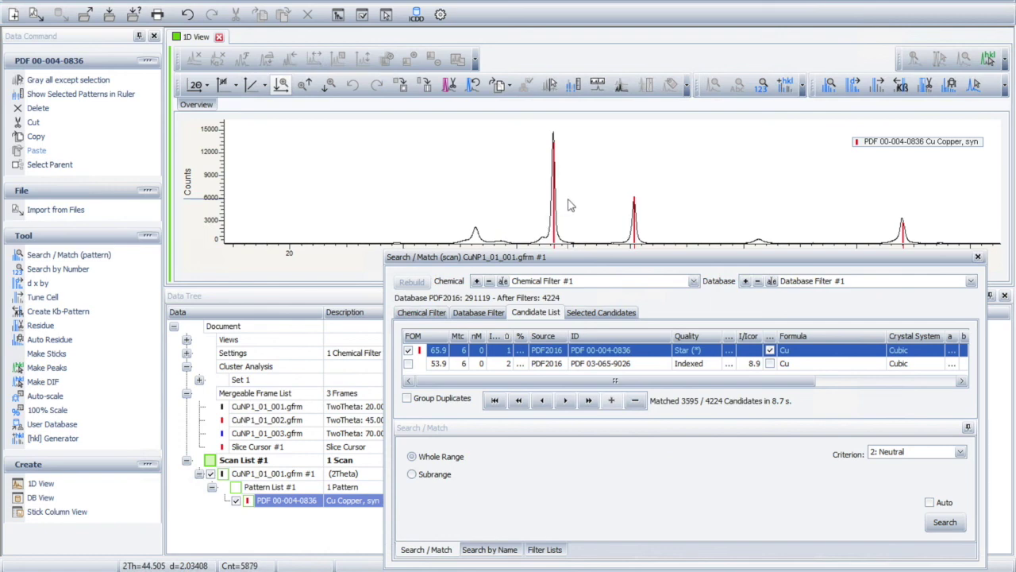
mouse_move(570, 206)
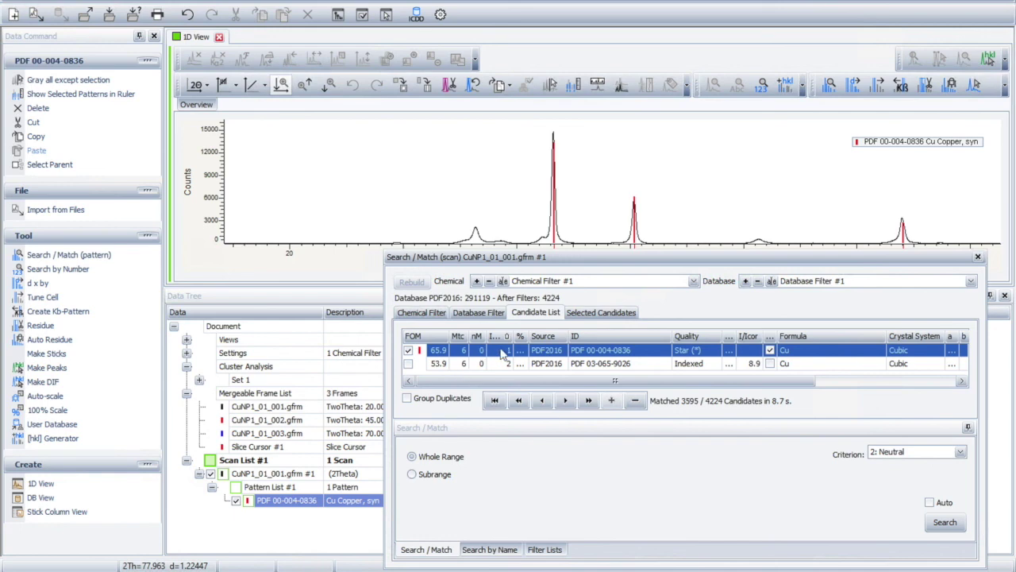
Step: Preview Cu candidates 00-003-1005, 00-001-1241 and 00-003-1015, reaching Cu2O candidate 00-005-0667
key(Down)
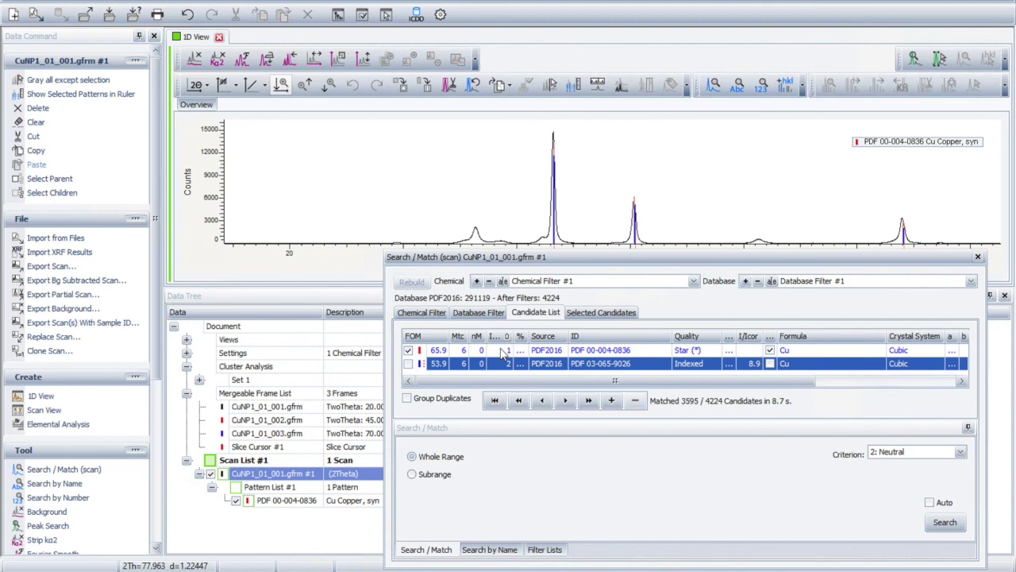
key(Down)
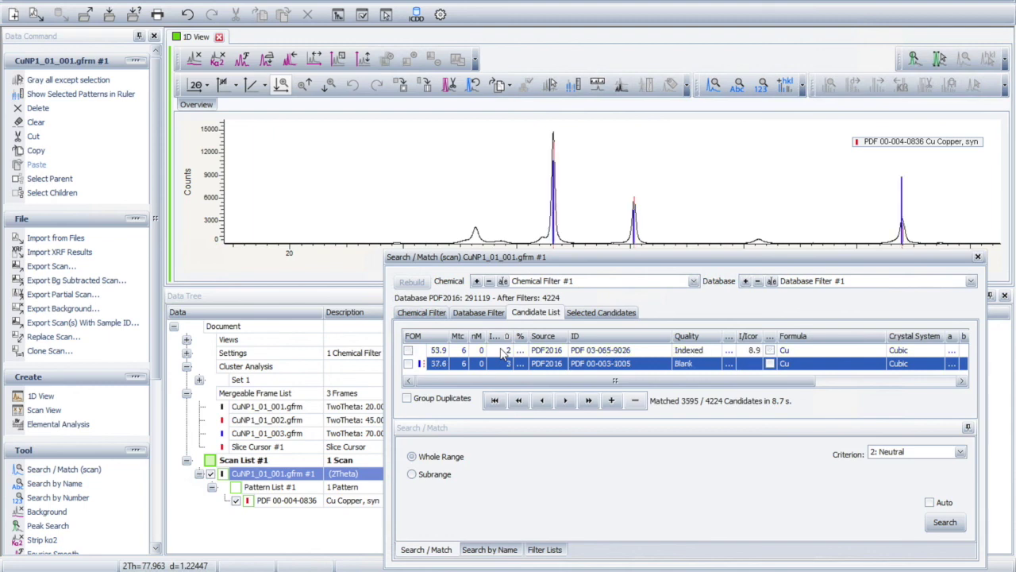
key(Down)
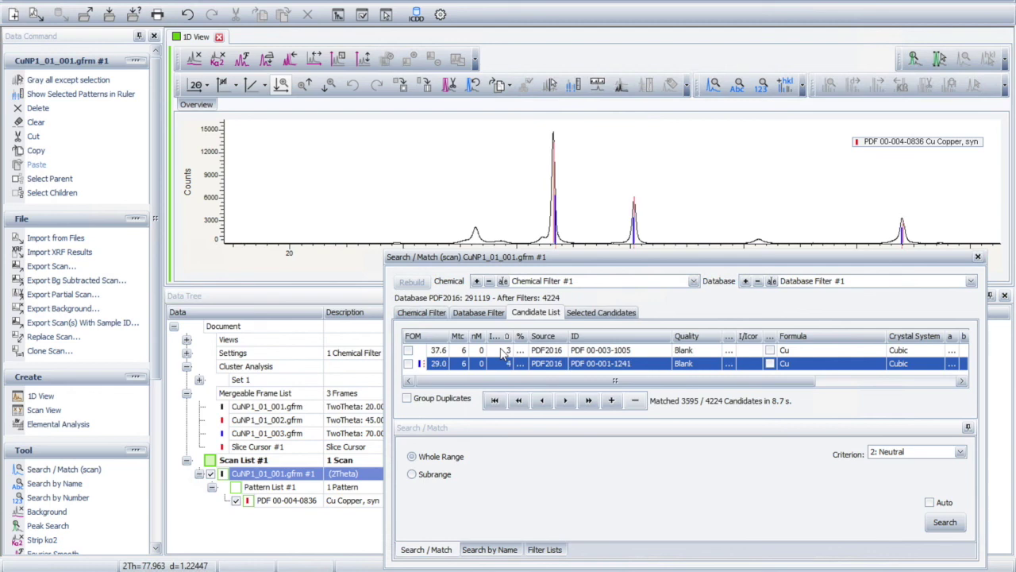
key(Down)
key(Down)
key(Down)
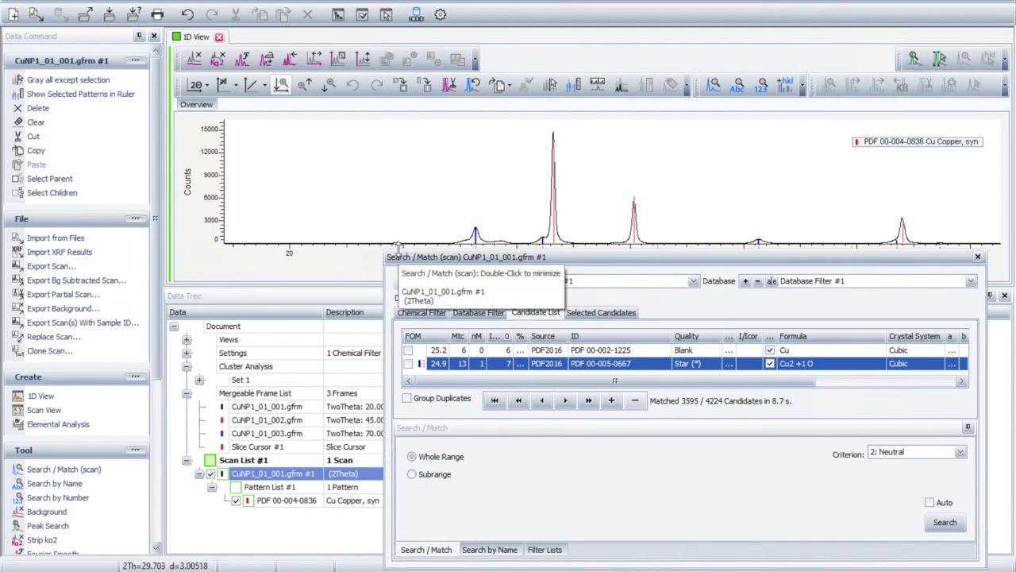
Step: Try Cu2O candidate 00-005-0667, remove it, and add Cu2O PDF 01-071-3645 instead
click(409, 364)
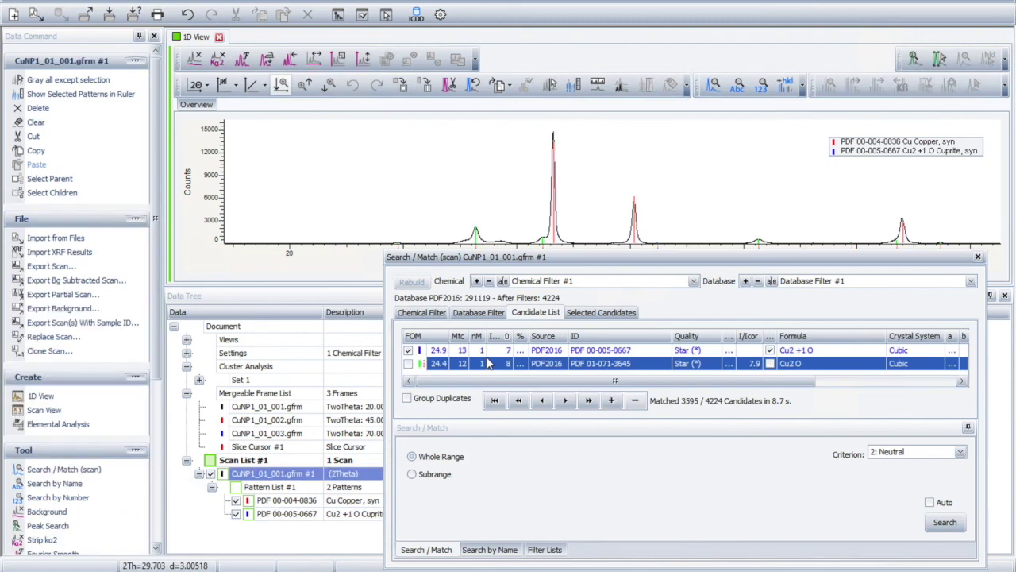
click(408, 351)
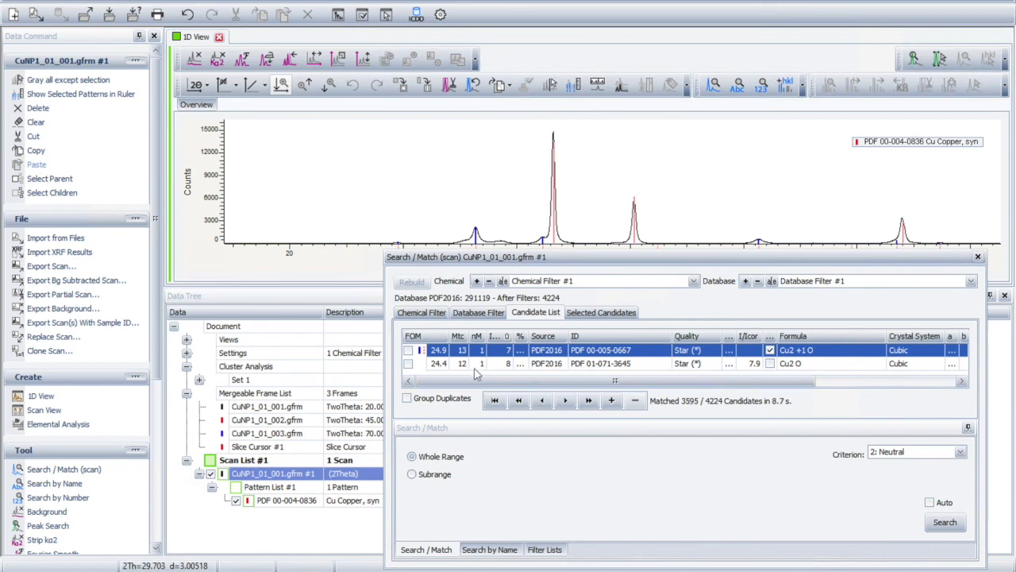
click(506, 365)
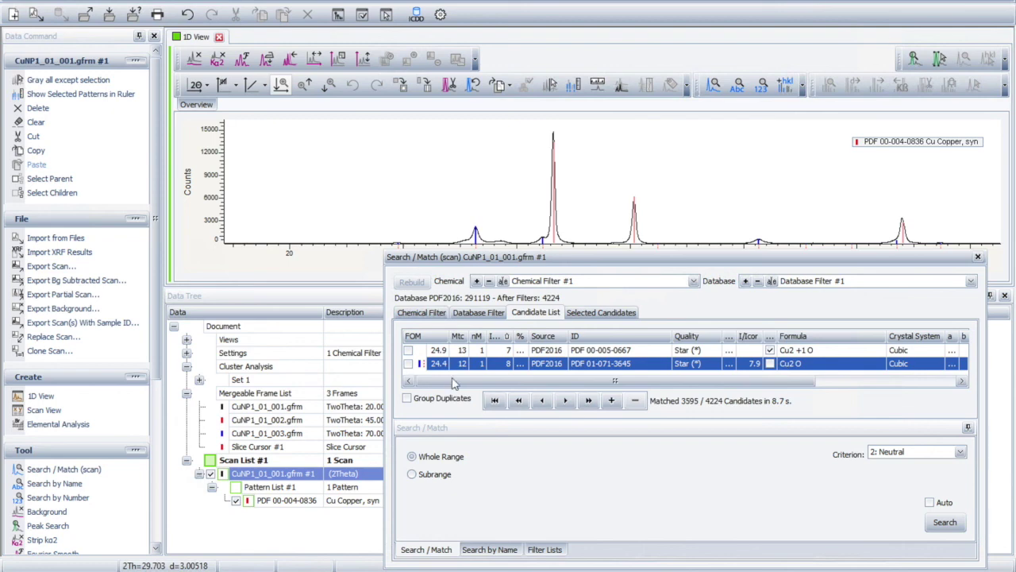
click(409, 364)
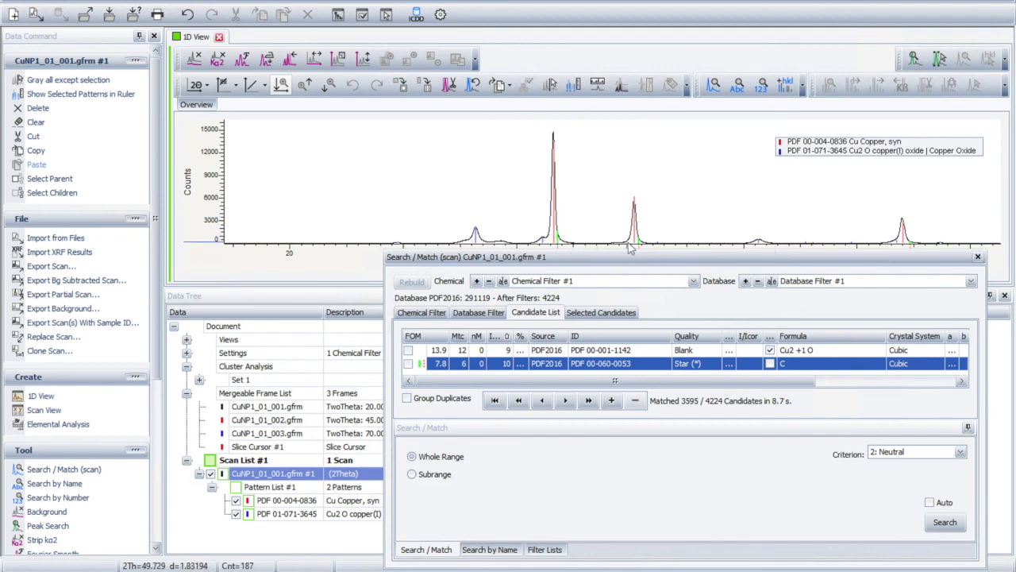
drag(633, 263, 629, 268)
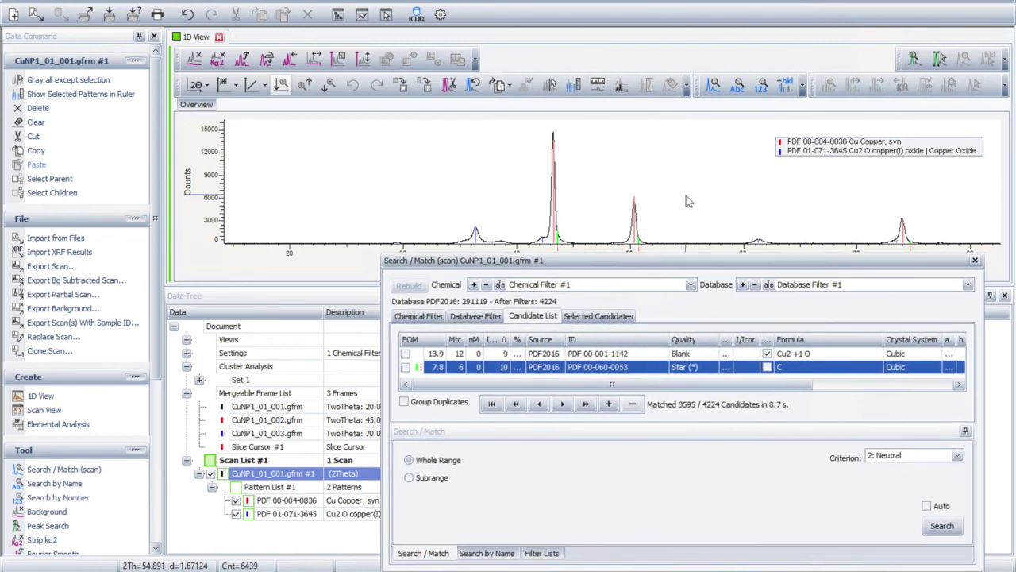
Step: Compare candidates 00-045-1527, 00-001-1242, 01-078-0428 and 00-047-1155, then add CuO PDF 00-048-1548
key(Down)
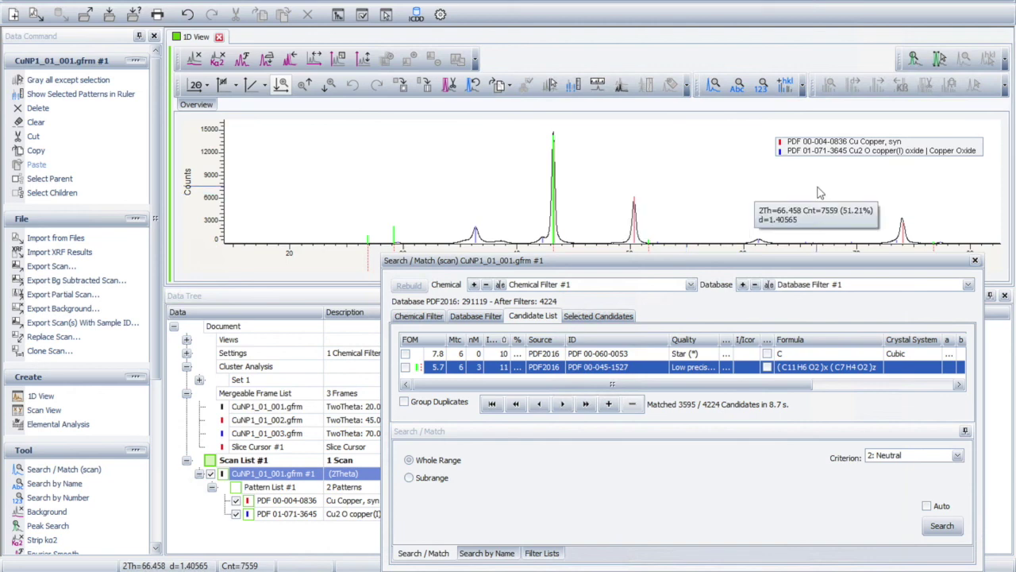
key(Down)
key(Down)
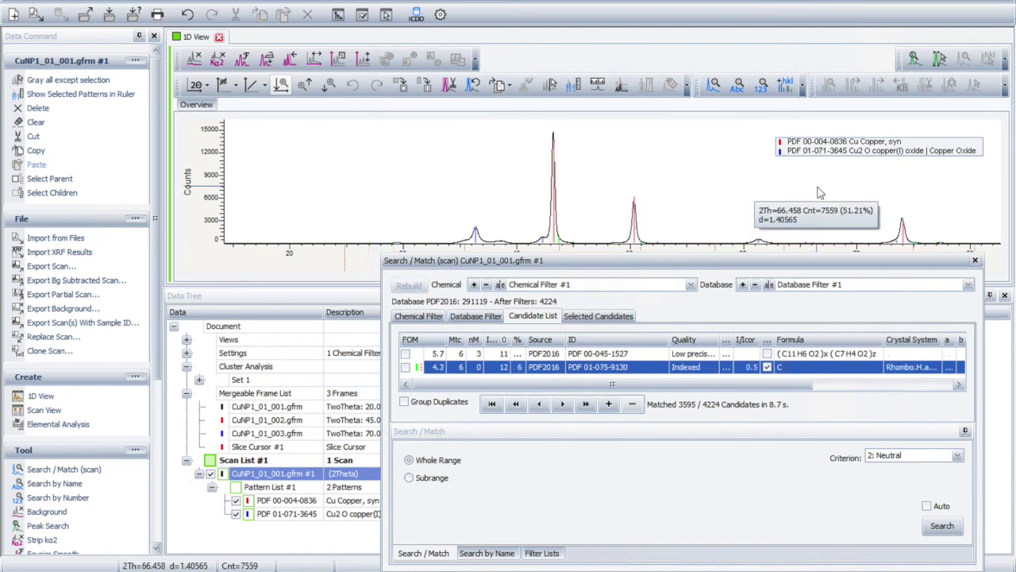
key(Down)
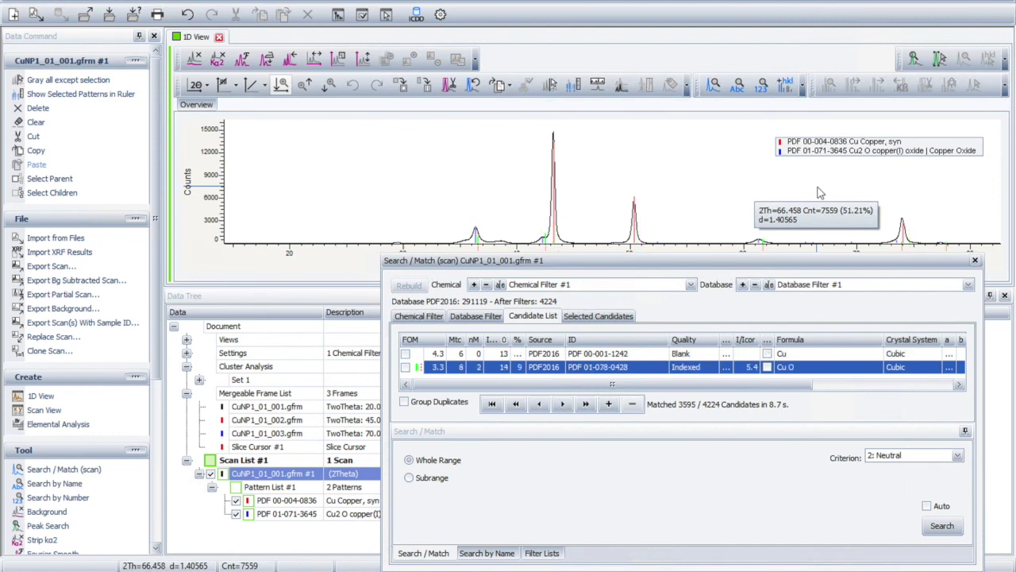
key(Down)
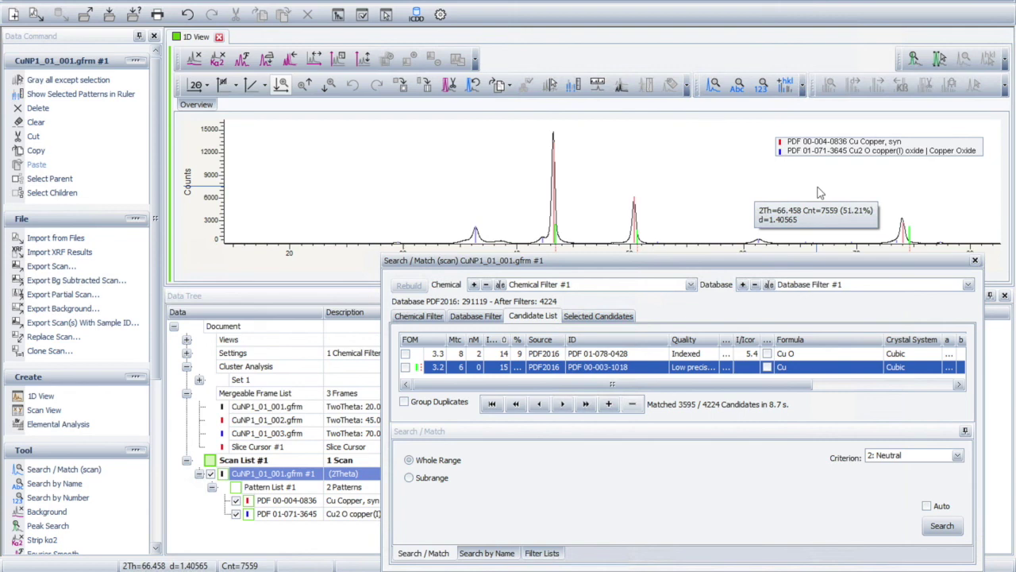
key(Down)
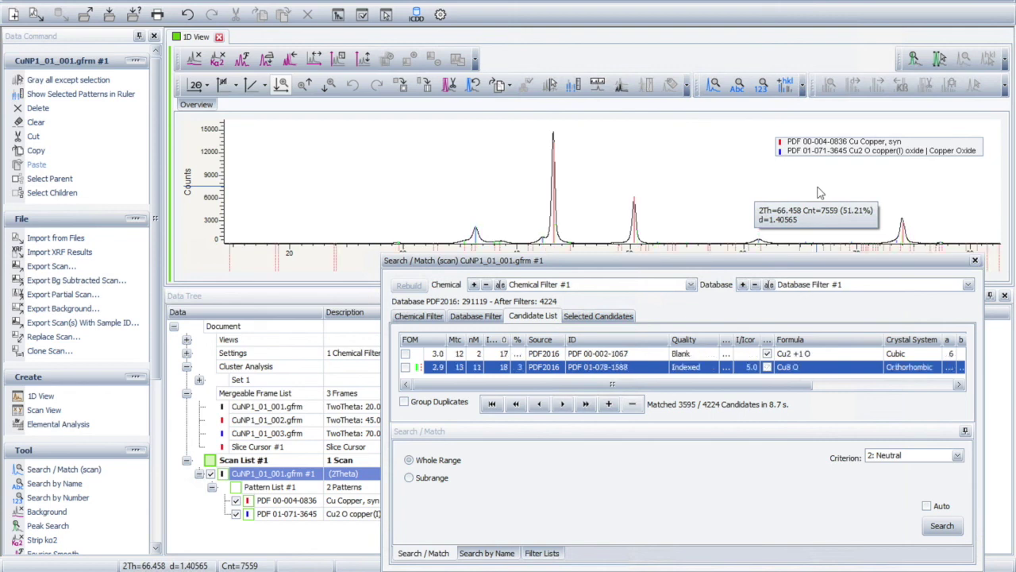
key(Up)
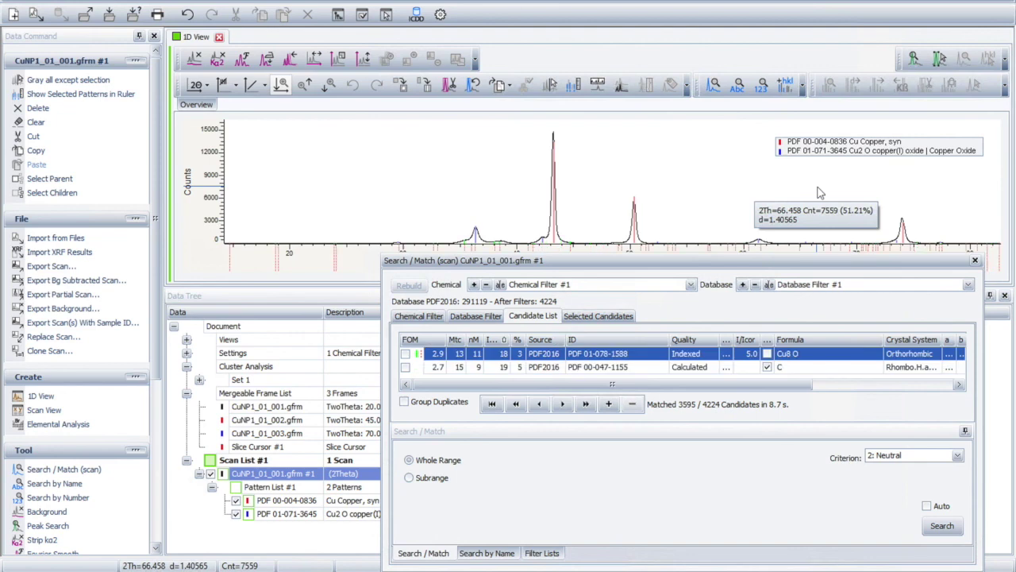
key(Down)
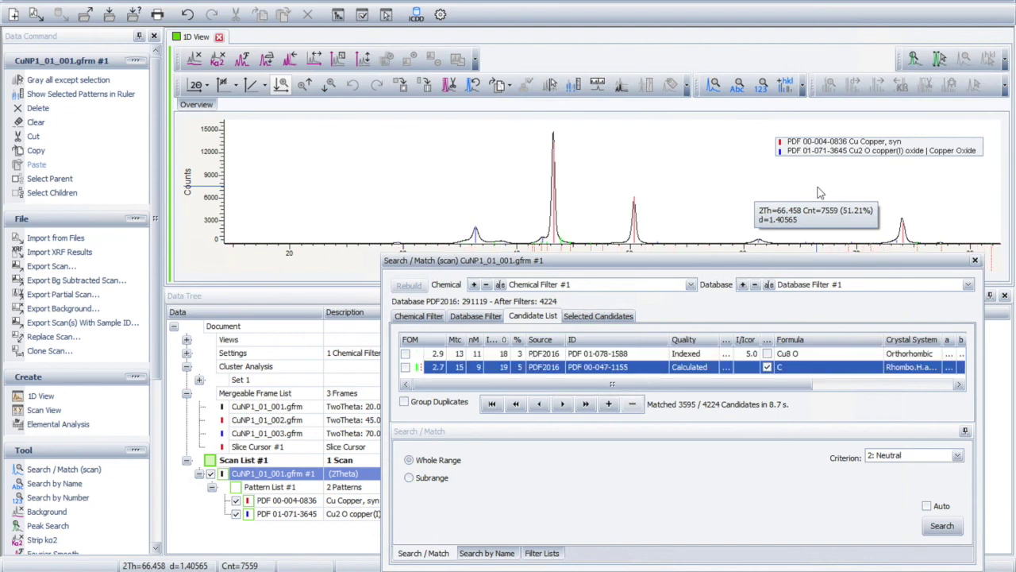
key(Down)
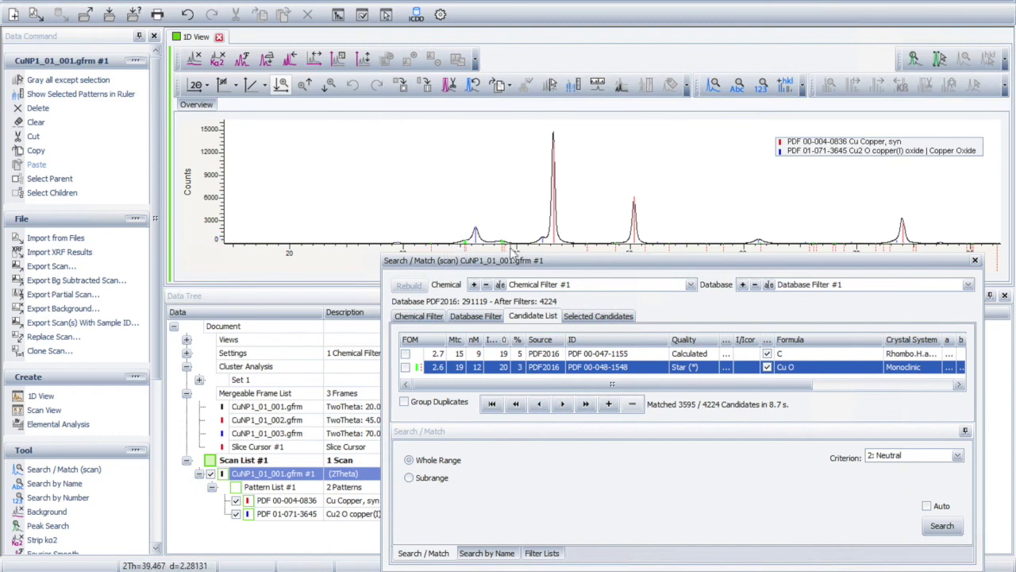
click(405, 368)
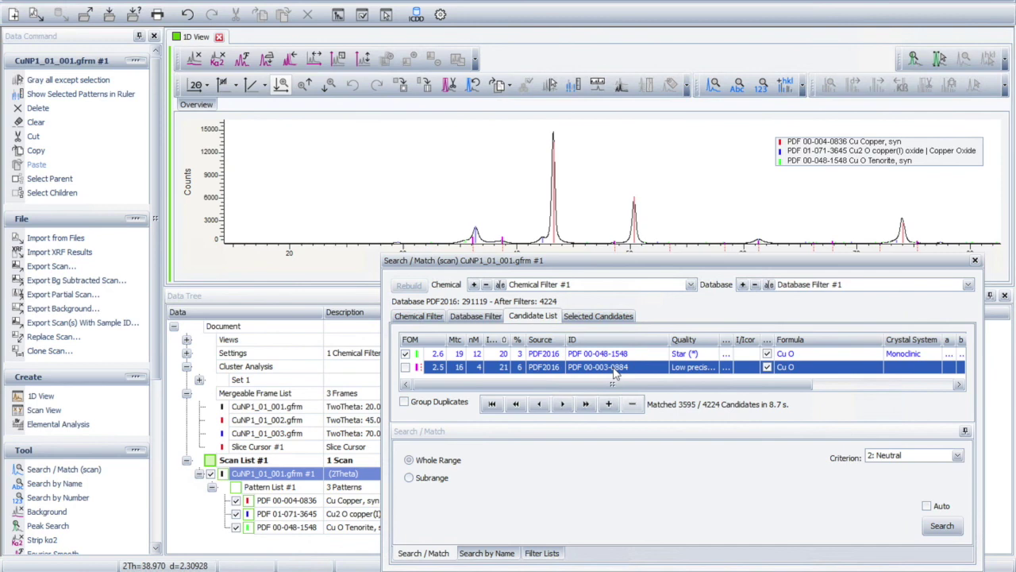
Step: Preview the next Cu O candidates down to monoclinic PDF 01-080-1916
key(Down)
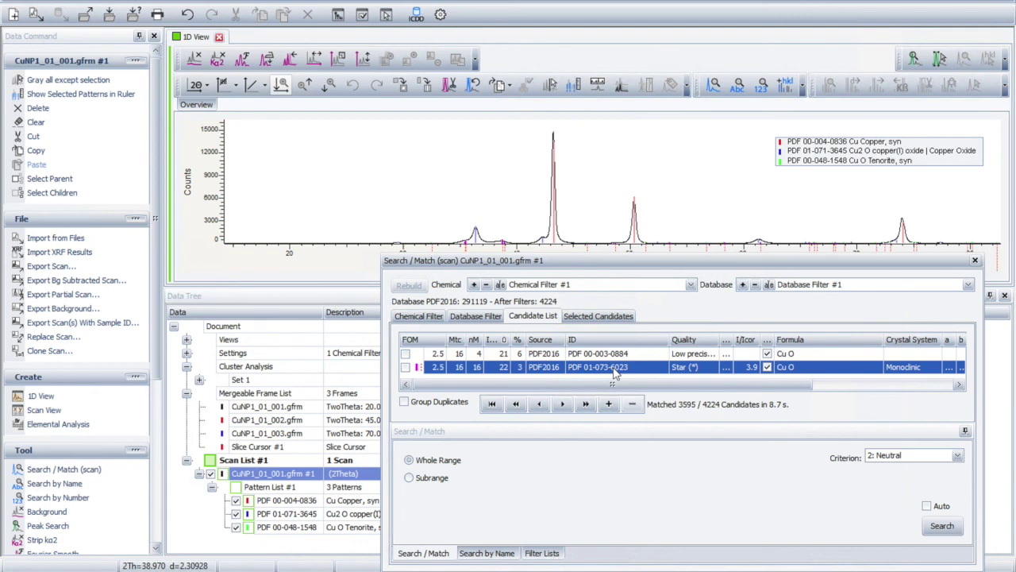
key(Down)
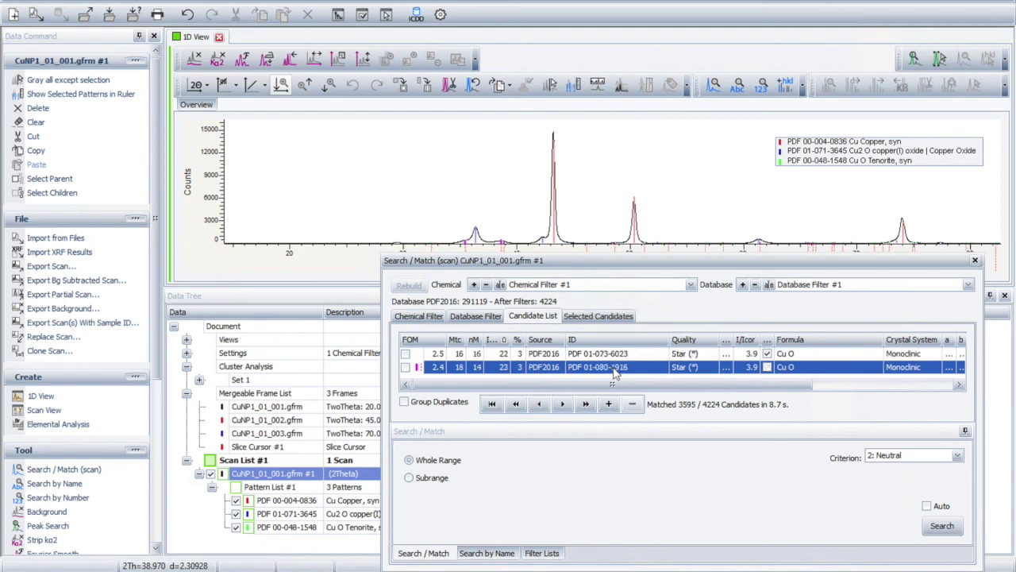